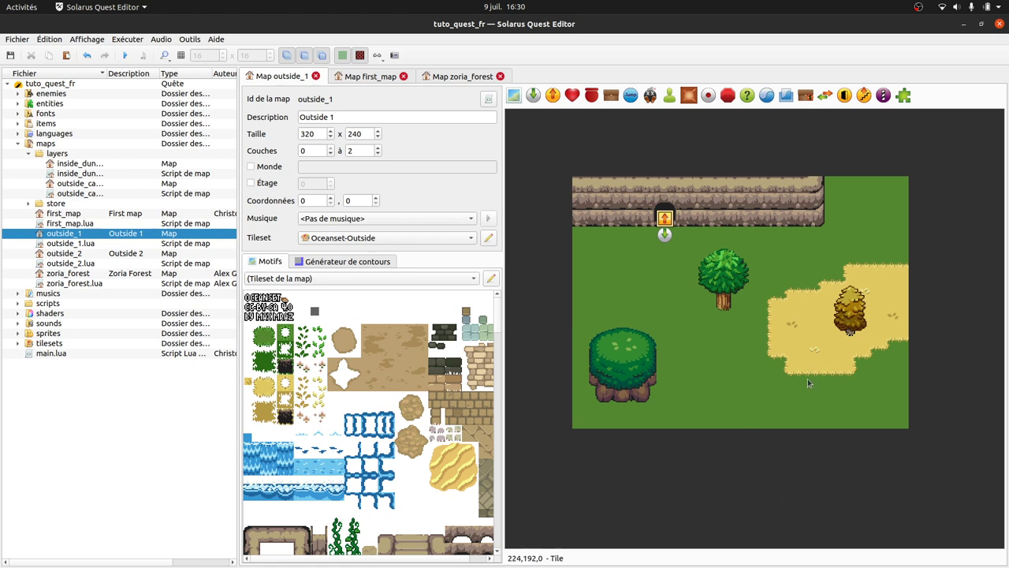
Step: Delete the grassy border tiles along the upper, left and bottom edges of the sand patch on the outside_1 map
{"action": "left_click", "coordinate": [886, 264]}
{"action": "left_click", "coordinate": [843, 264], "text": "ctrl"}
{"action": "left_click", "coordinate": [839, 278], "text": "ctrl"}
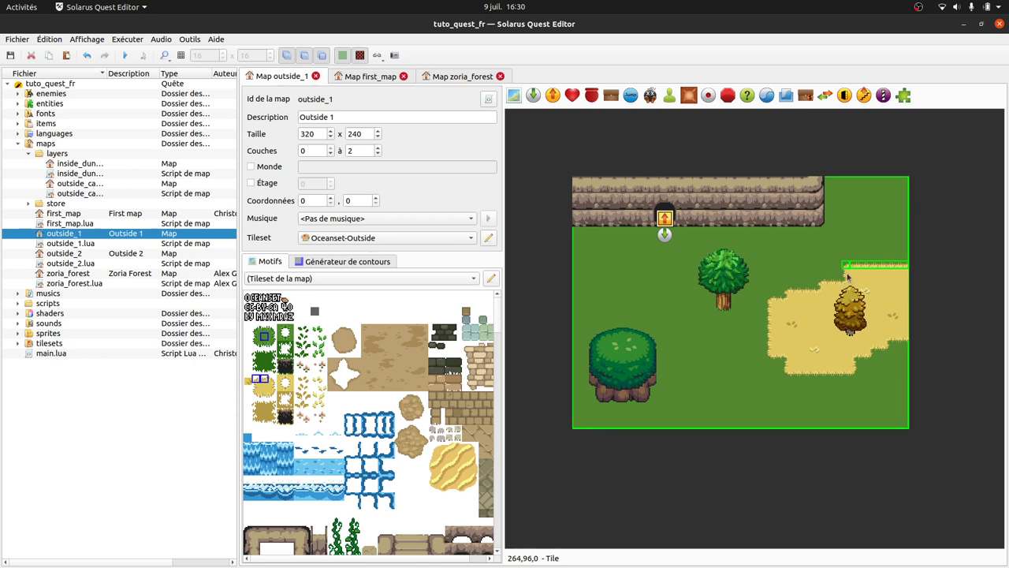
{"action": "left_click", "coordinate": [845, 275], "text": "ctrl"}
{"action": "left_click", "coordinate": [839, 276], "text": "ctrl"}
{"action": "left_click", "coordinate": [844, 282], "text": "ctrl"}
{"action": "left_click", "coordinate": [833, 282], "text": "ctrl"}
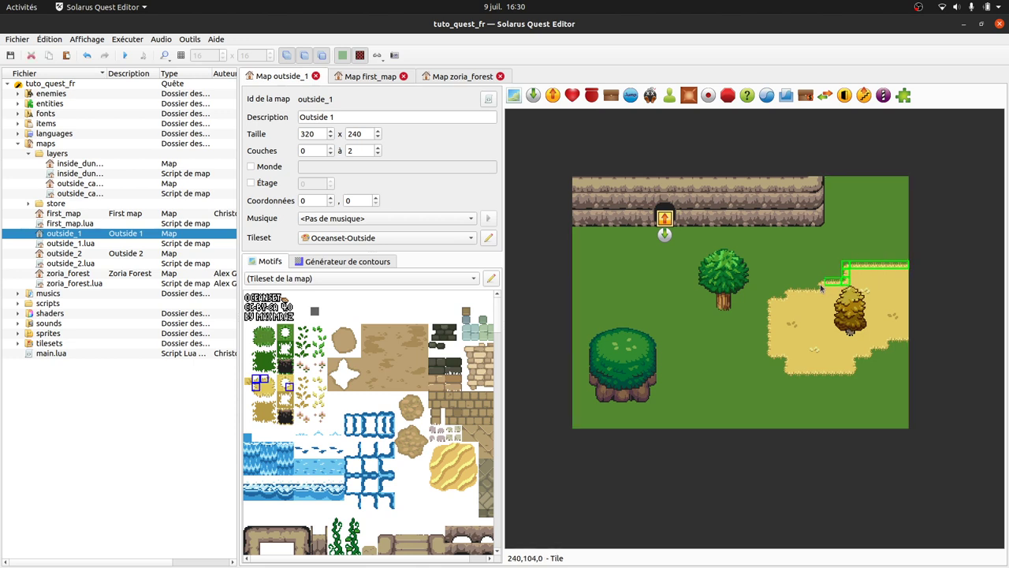
{"action": "left_click", "coordinate": [792, 290], "text": "ctrl"}
{"action": "left_click", "coordinate": [778, 297], "text": "ctrl"}
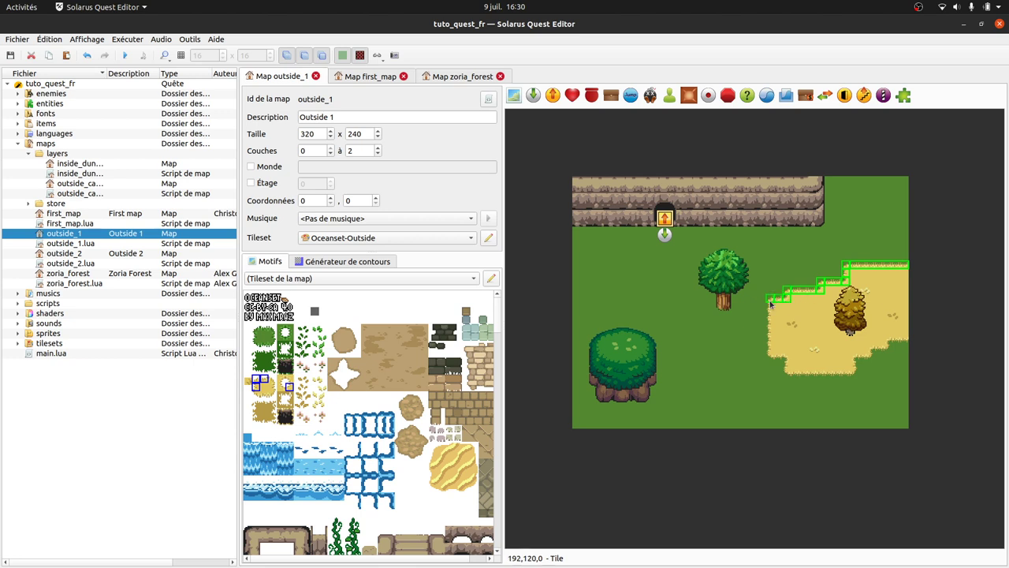
{"action": "left_click", "coordinate": [771, 336], "text": "ctrl"}
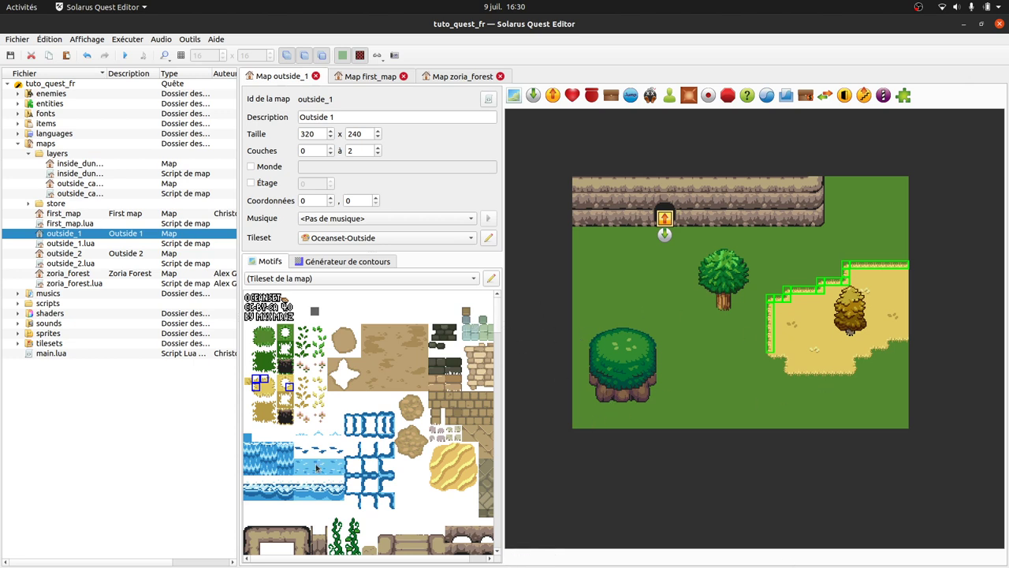
{"action": "left_click", "coordinate": [771, 356], "text": "ctrl"}
{"action": "left_click", "coordinate": [779, 358], "text": "ctrl"}
{"action": "left_click", "coordinate": [787, 358], "text": "ctrl"}
{"action": "left_click", "coordinate": [785, 368], "text": "ctrl"}
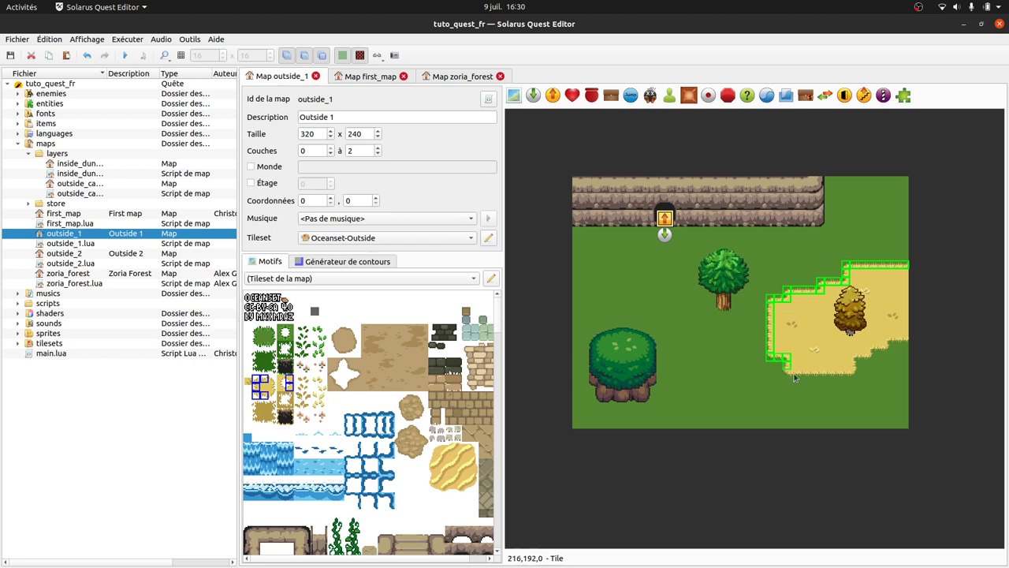
{"action": "left_click", "coordinate": [794, 374], "text": "ctrl"}
{"action": "left_click", "coordinate": [781, 372], "text": "ctrl"}
{"action": "left_click", "coordinate": [793, 384], "text": "ctrl"}
{"action": "key", "text": "Delete"}
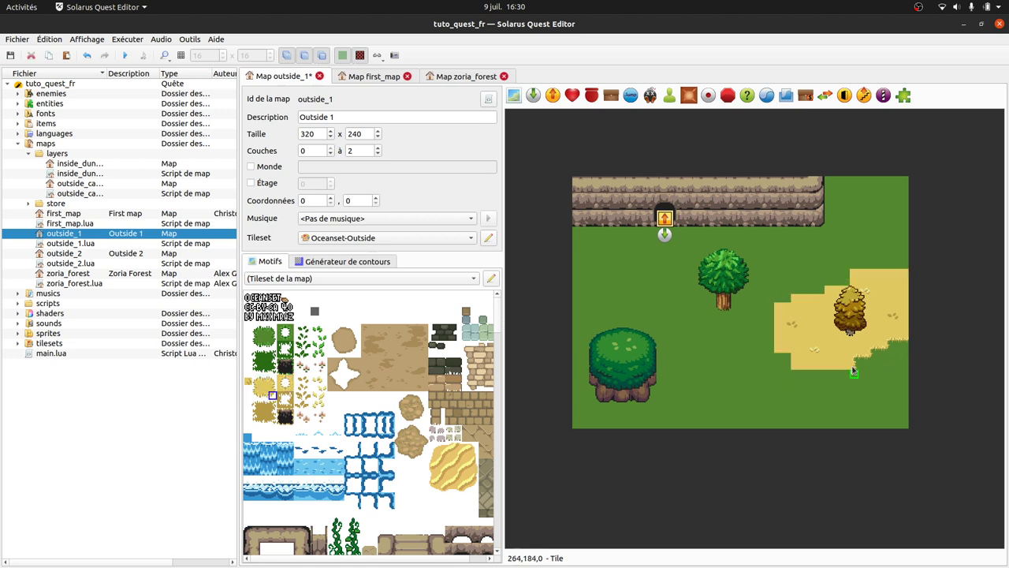
{"action": "left_click", "coordinate": [867, 359]}
{"action": "key", "text": "Delete"}
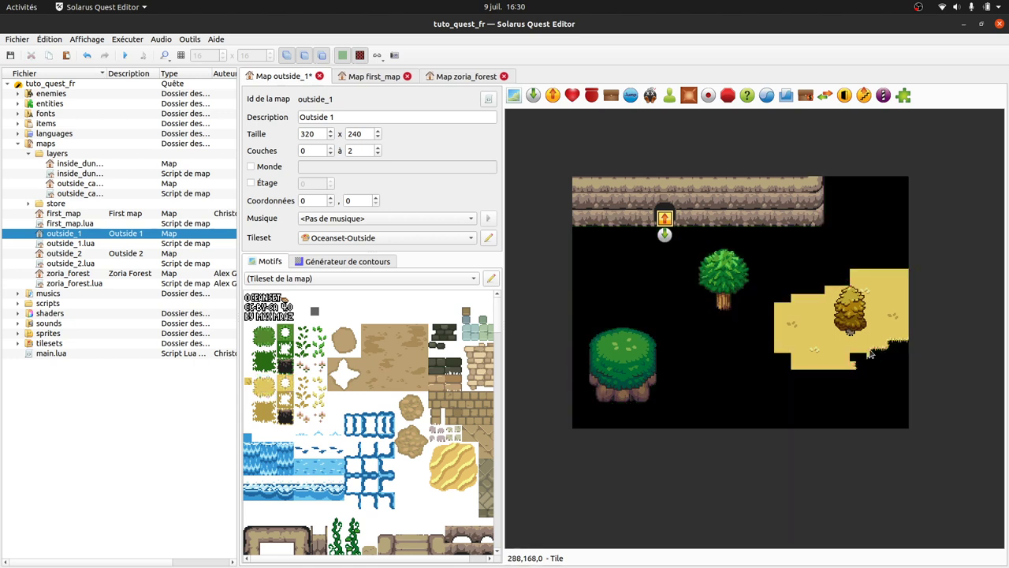
{"action": "key", "text": "ctrl+z"}
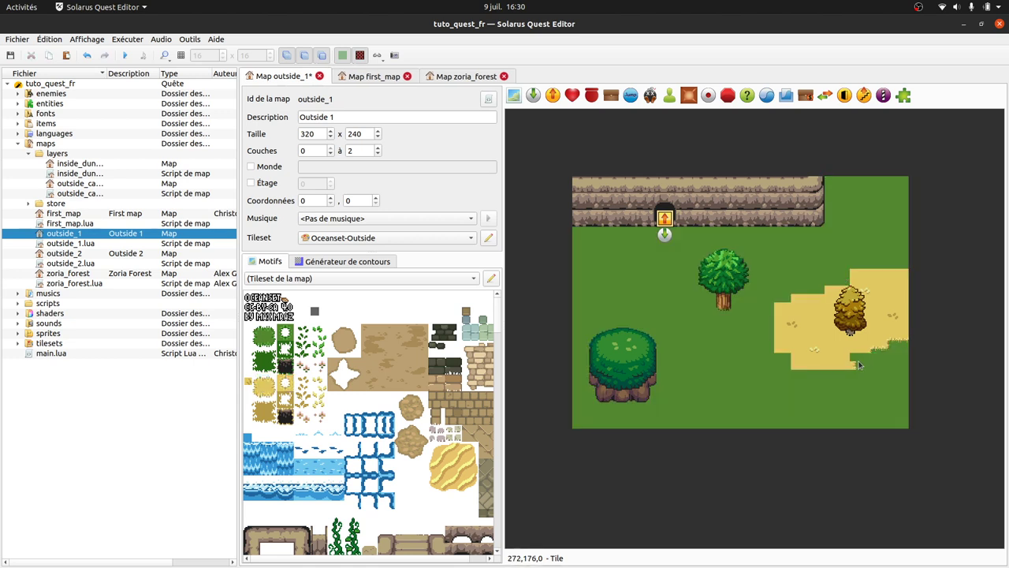
Step: Delete the remaining border tiles along the stepped lower-right edge of the sand patch
{"action": "left_click", "coordinate": [871, 352]}
{"action": "key", "text": "Delete"}
{"action": "left_click", "coordinate": [881, 349]}
{"action": "key", "text": "Delete"}
{"action": "left_click", "coordinate": [887, 347]}
{"action": "key", "text": "Delete"}
{"action": "left_click", "coordinate": [889, 342]}
{"action": "key", "text": "Delete"}
{"action": "left_click", "coordinate": [899, 341]}
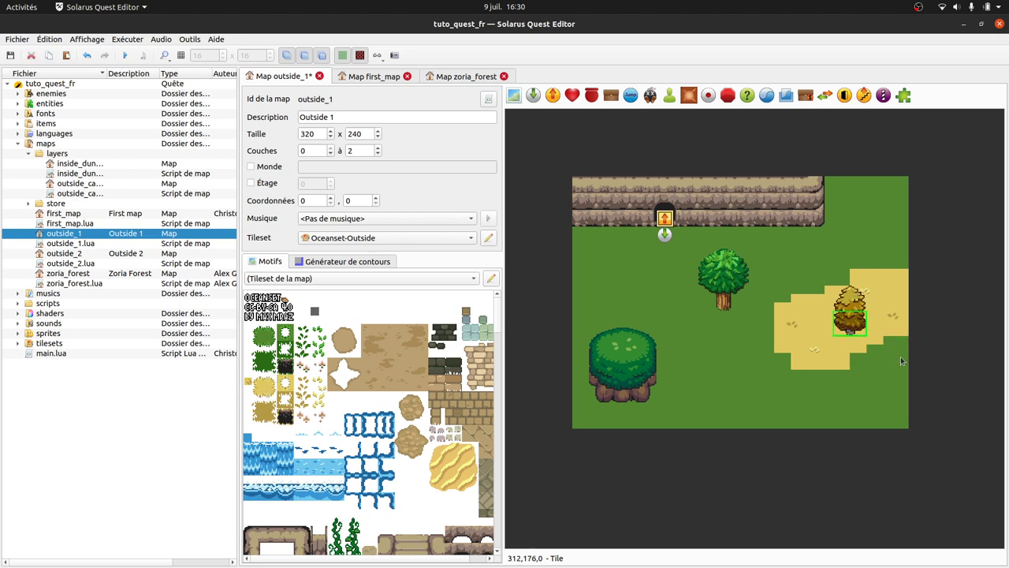
{"action": "left_click", "coordinate": [934, 316]}
Step: Line the sand patch's upper and left edges by hand with the matching light-sand border patterns
{"action": "scroll", "coordinate": [249, 400], "scroll_direction": "up", "scroll_amount": 2, "text": "ctrl"}
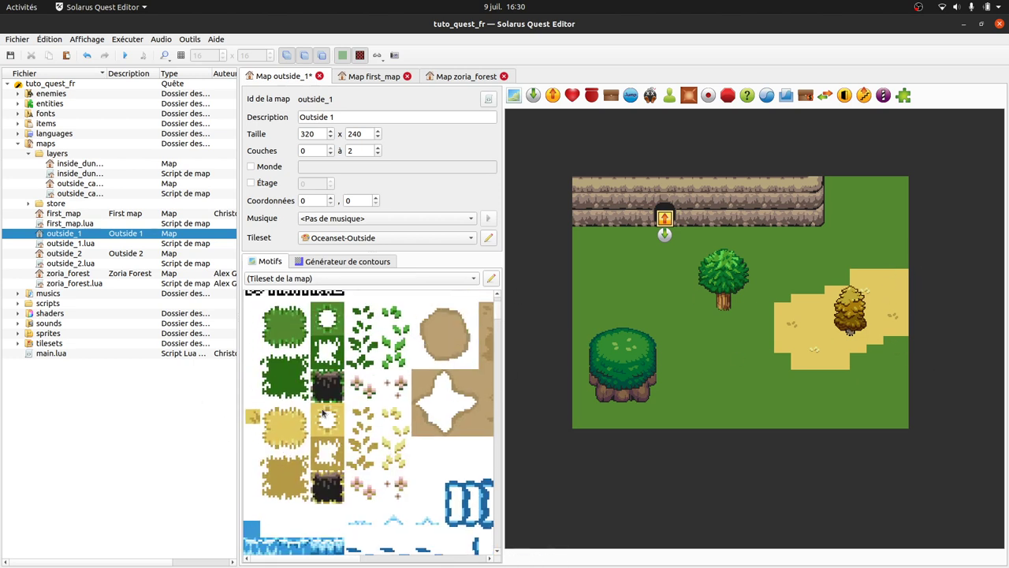
{"action": "left_click", "coordinate": [290, 411]}
{"action": "left_click_drag", "start_coordinate": [908, 265], "coordinate": [769, 353]}
{"action": "left_click", "coordinate": [265, 432]}
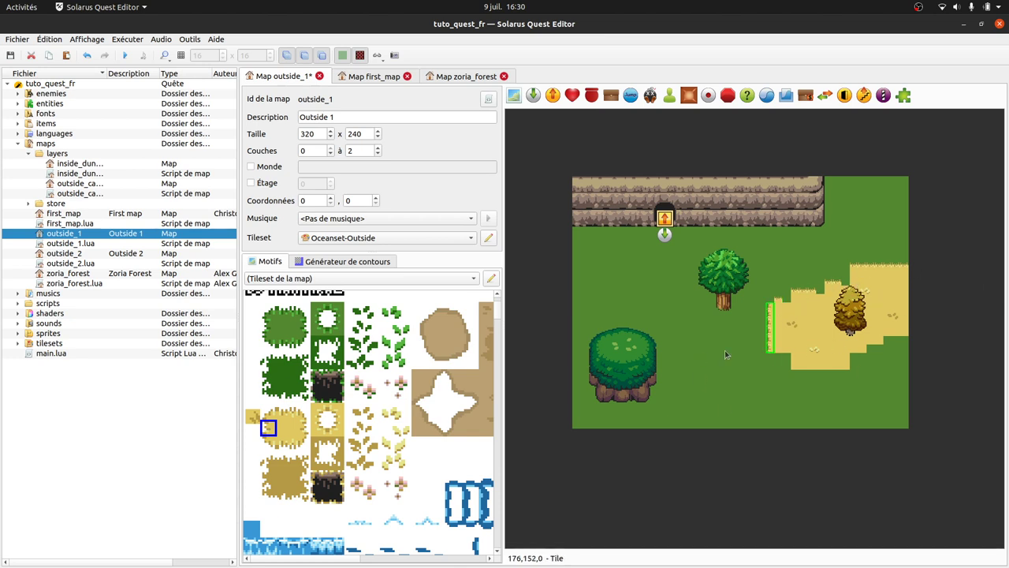
{"action": "left_click", "coordinate": [768, 224]}
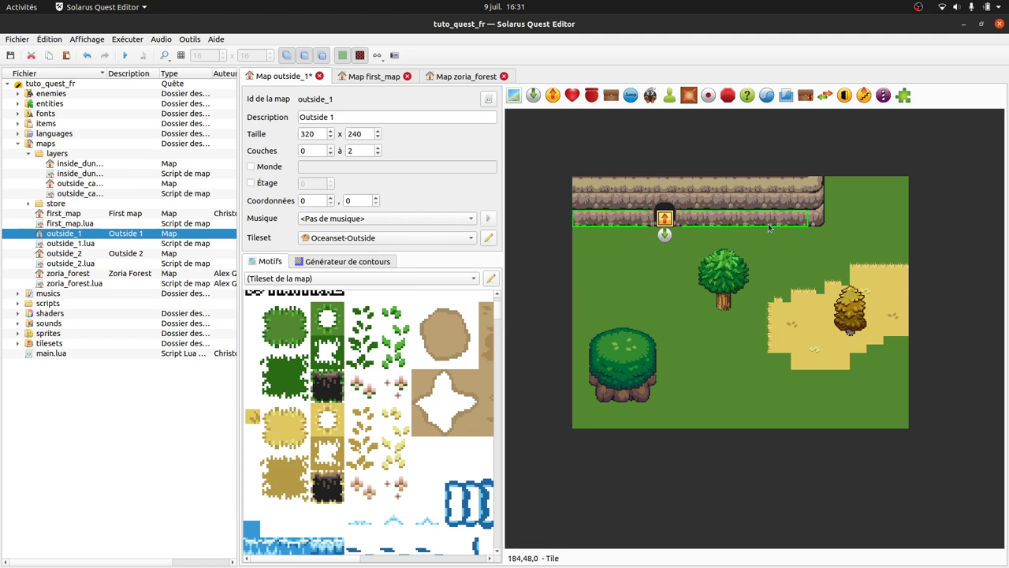
{"action": "left_click", "coordinate": [946, 204]}
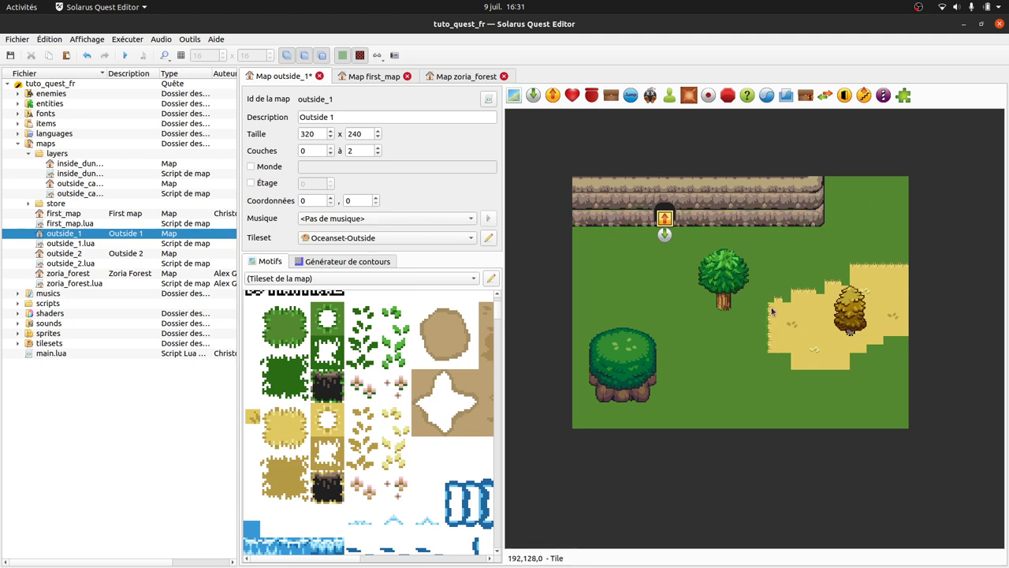
Step: Line the sand patch's bottom and right edges with border patterns and place its lower-left outer and inner corner tiles
{"action": "left_click", "coordinate": [285, 444]}
{"action": "left_click_drag", "start_coordinate": [791, 370], "coordinate": [847, 377]}
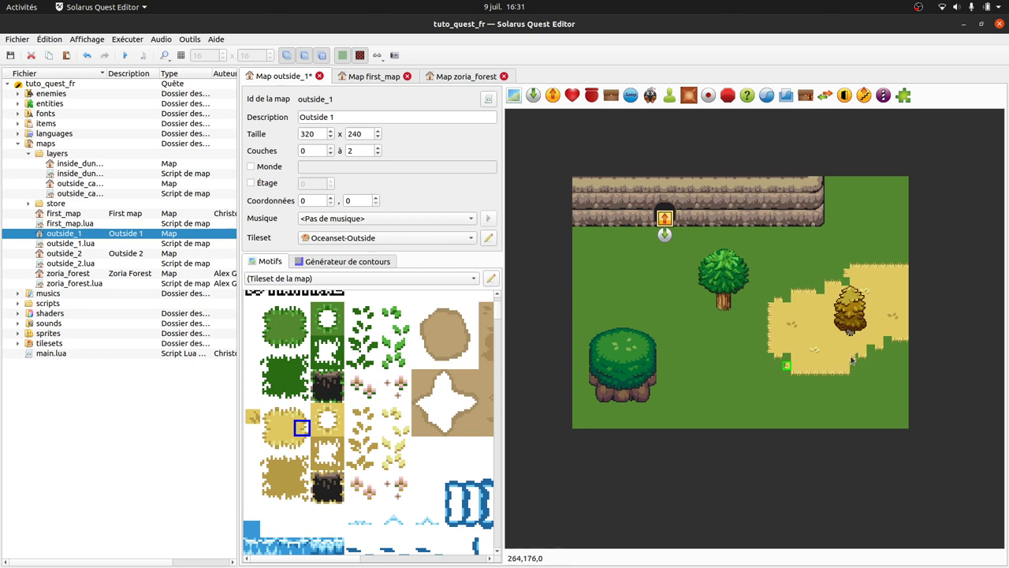
{"action": "scroll", "coordinate": [966, 359], "scroll_direction": "up", "scroll_amount": 1, "text": "ctrl"}
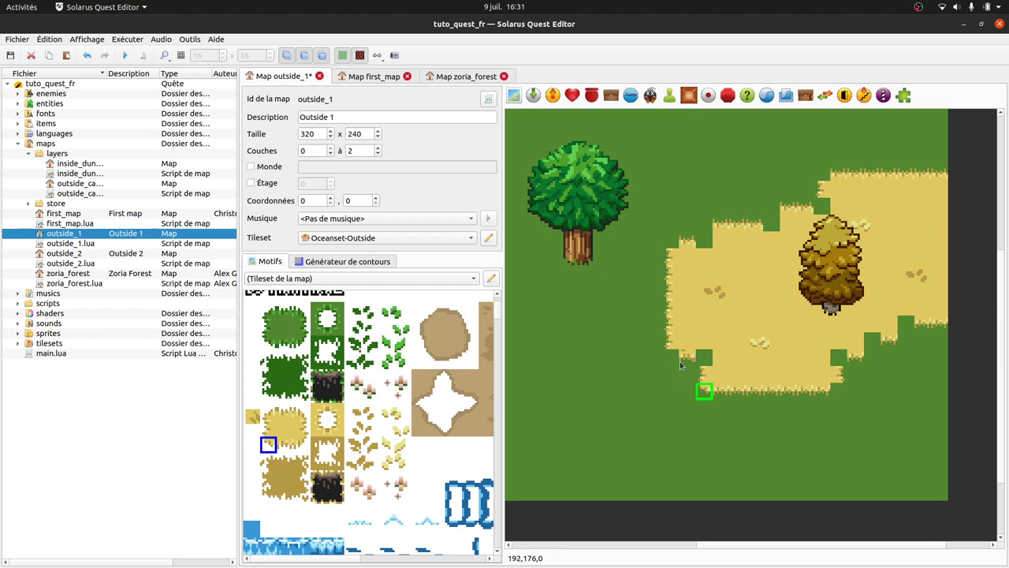
{"action": "left_click", "coordinate": [335, 410]}
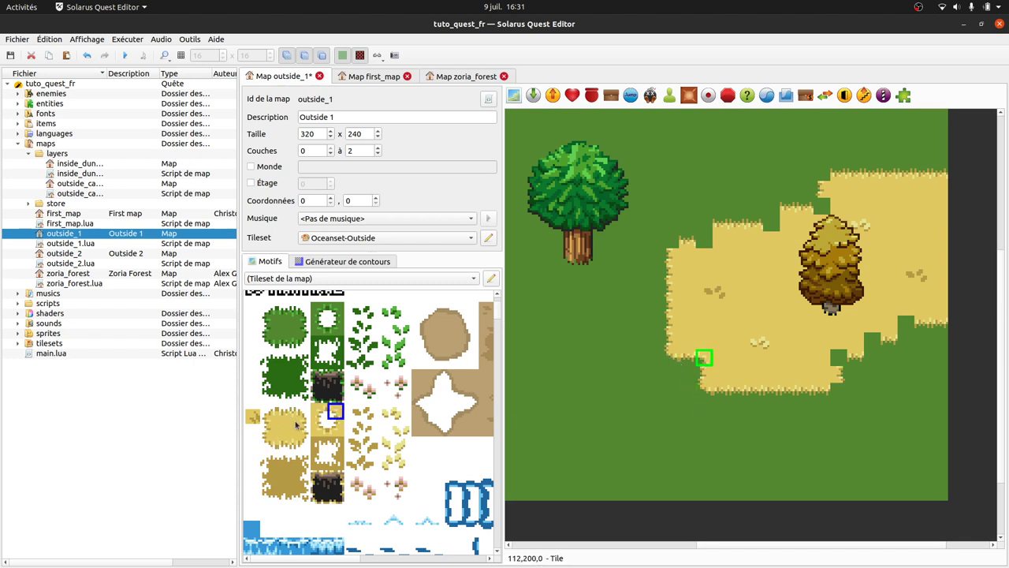
Step: Examine the light-sand patterns in the tileset: centre, straight edges, outer corners and inner corners
{"action": "left_click", "coordinate": [285, 410]}
{"action": "left_click", "coordinate": [286, 426], "text": "ctrl"}
{"action": "left_click", "coordinate": [268, 427], "text": "ctrl"}
{"action": "left_click", "coordinate": [286, 442], "text": "ctrl"}
{"action": "left_click", "coordinate": [302, 427], "text": "ctrl"}
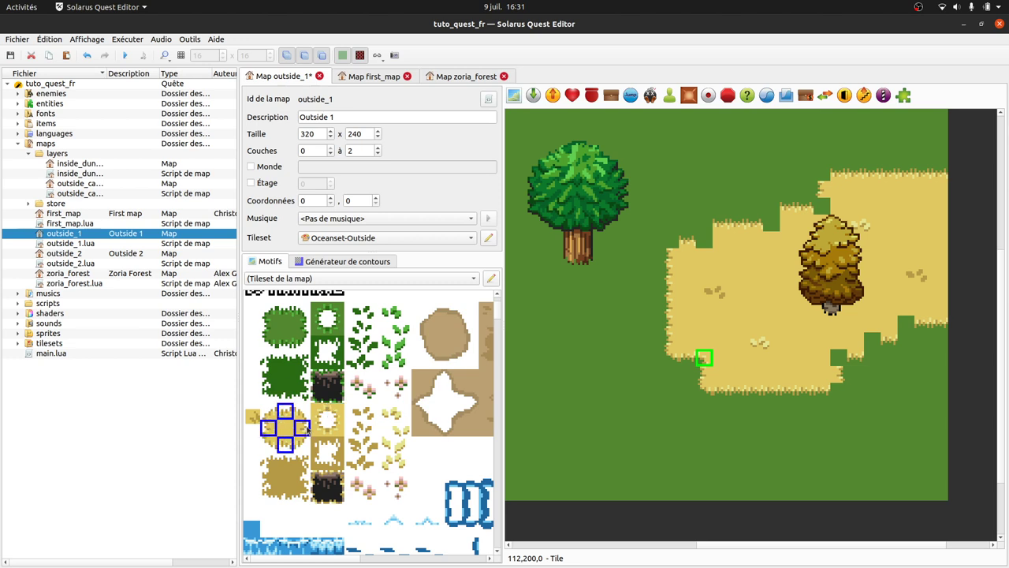
{"action": "left_click", "coordinate": [268, 444]}
{"action": "left_click", "coordinate": [268, 411], "text": "ctrl"}
{"action": "left_click", "coordinate": [302, 411], "text": "ctrl"}
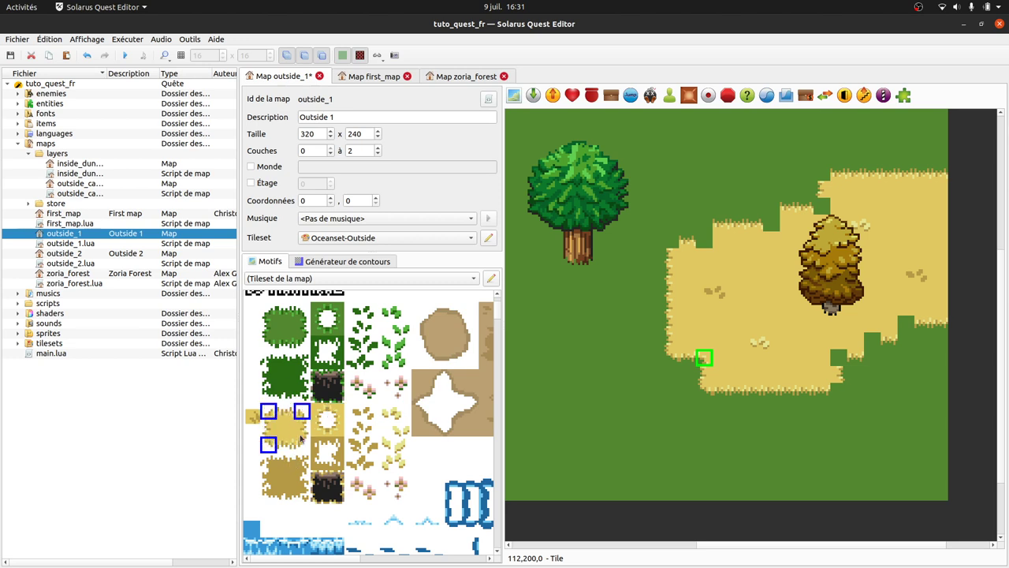
{"action": "left_click", "coordinate": [302, 444], "text": "ctrl"}
{"action": "left_click", "coordinate": [319, 427]}
{"action": "left_click", "coordinate": [318, 412], "text": "ctrl"}
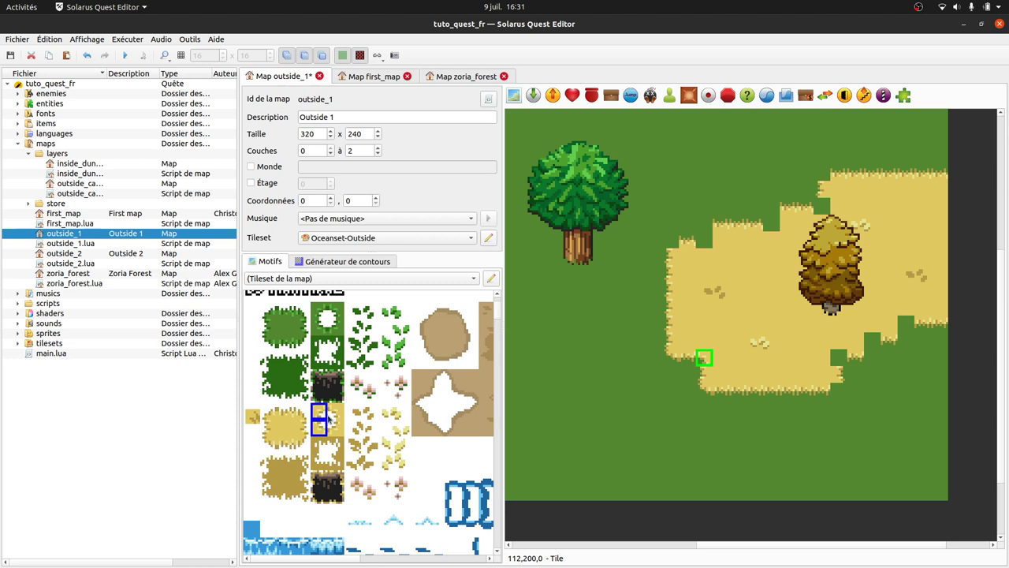
{"action": "left_click", "coordinate": [335, 412], "text": "ctrl"}
{"action": "left_click", "coordinate": [335, 428], "text": "ctrl"}
{"action": "left_click", "coordinate": [425, 466]}
Step: Place outer corner tiles at the sand patch's far upper-left corner and at the lower-right steps
{"action": "left_click", "coordinate": [268, 415]}
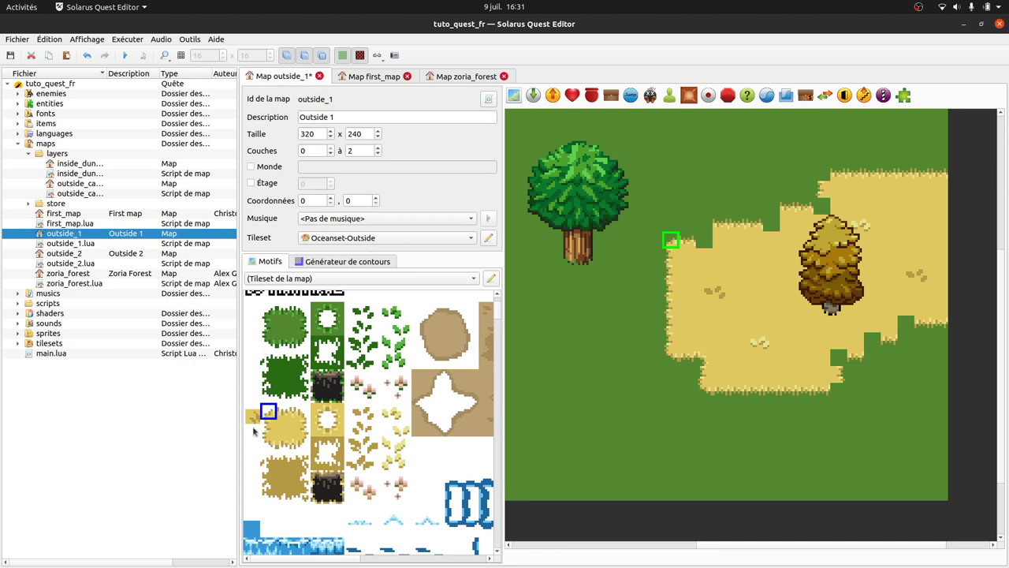
{"action": "left_click", "coordinate": [304, 446]}
{"action": "left_click", "coordinate": [872, 356]}
{"action": "left_click", "coordinate": [905, 339]}
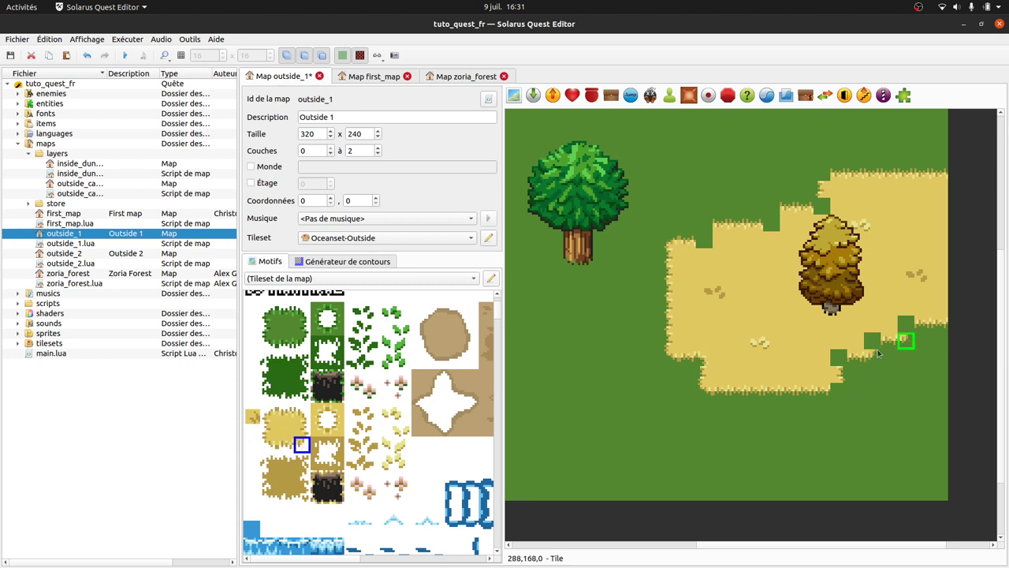
{"action": "left_click", "coordinate": [304, 418]}
{"action": "left_click", "coordinate": [292, 449]}
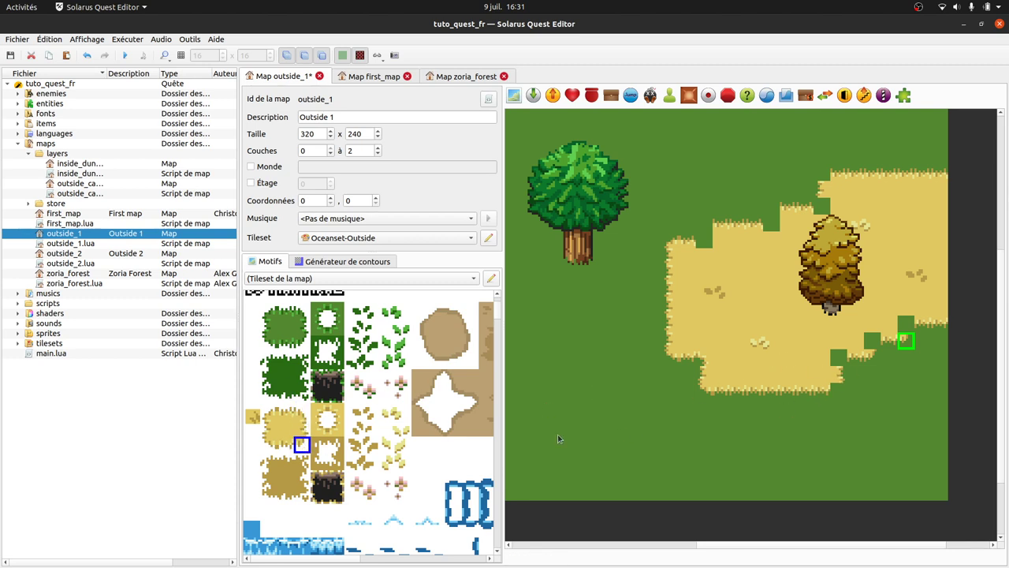
{"action": "left_click", "coordinate": [837, 389]}
Step: Place the matching inner corner tile in the three gaps along the sand patch's lower-right steps
{"action": "left_click", "coordinate": [320, 428]}
{"action": "left_click", "coordinate": [319, 411]}
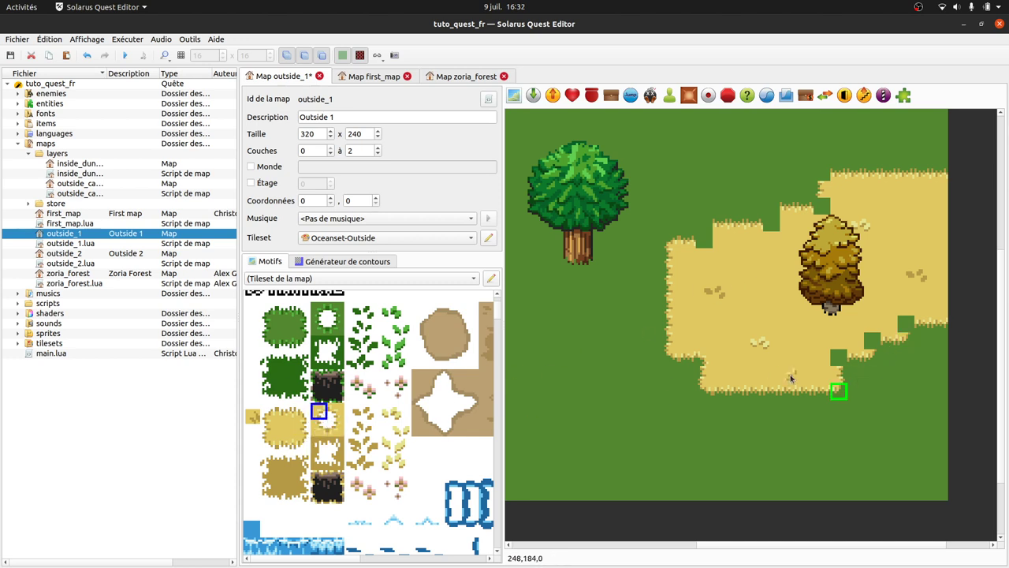
{"action": "left_click", "coordinate": [839, 357]}
{"action": "left_click", "coordinate": [873, 340]}
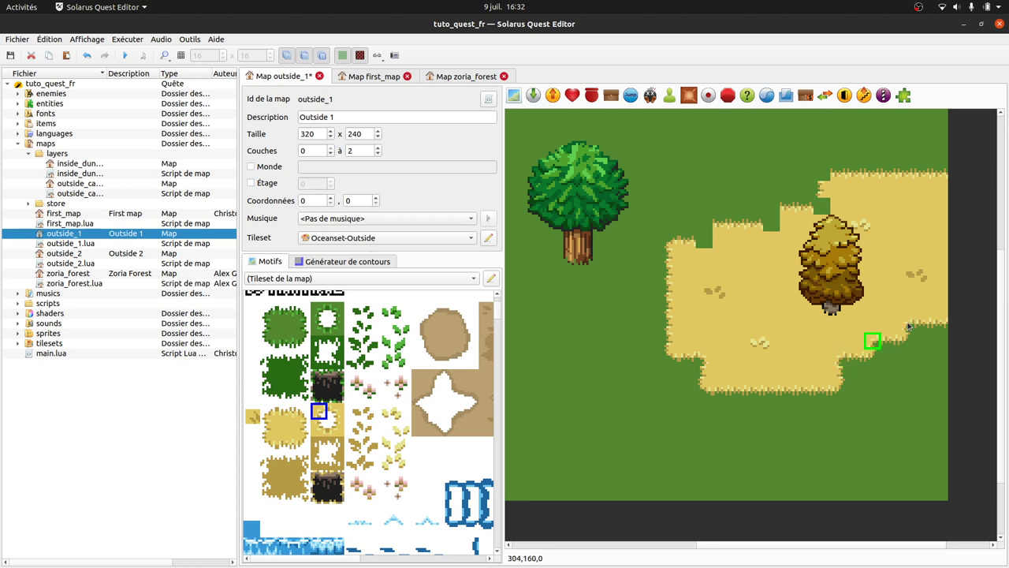
{"action": "left_click", "coordinate": [906, 324]}
Step: Fill the stepped upper-left edge of the sand patch with inner corner and top-left outer corner tiles
{"action": "left_click", "coordinate": [335, 428]}
{"action": "left_click", "coordinate": [776, 225]}
{"action": "left_click", "coordinate": [707, 240]}
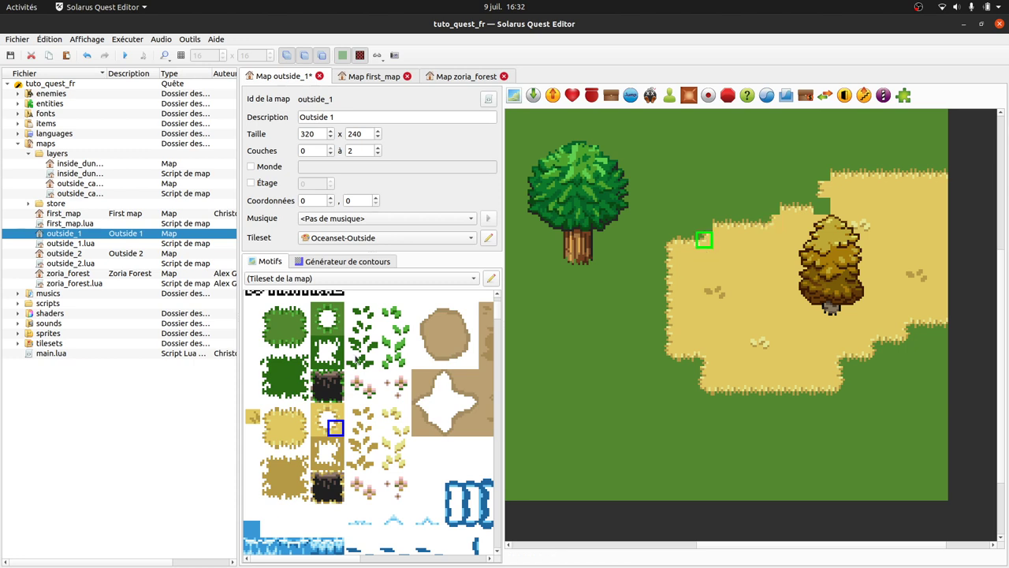
{"action": "left_click", "coordinate": [268, 410]}
{"action": "left_click", "coordinate": [704, 224]}
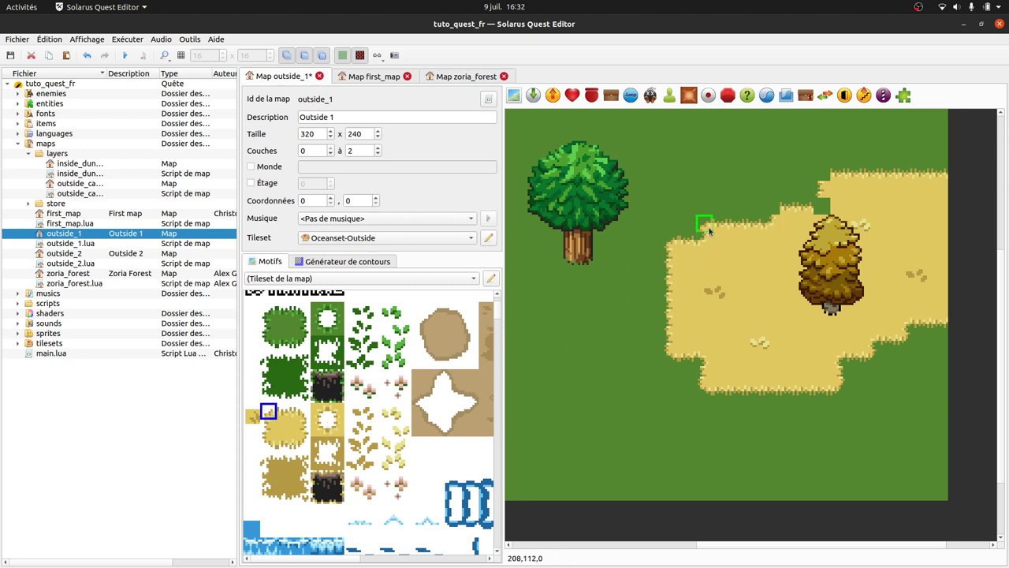
{"action": "left_click", "coordinate": [822, 173]}
{"action": "left_click", "coordinate": [335, 427]}
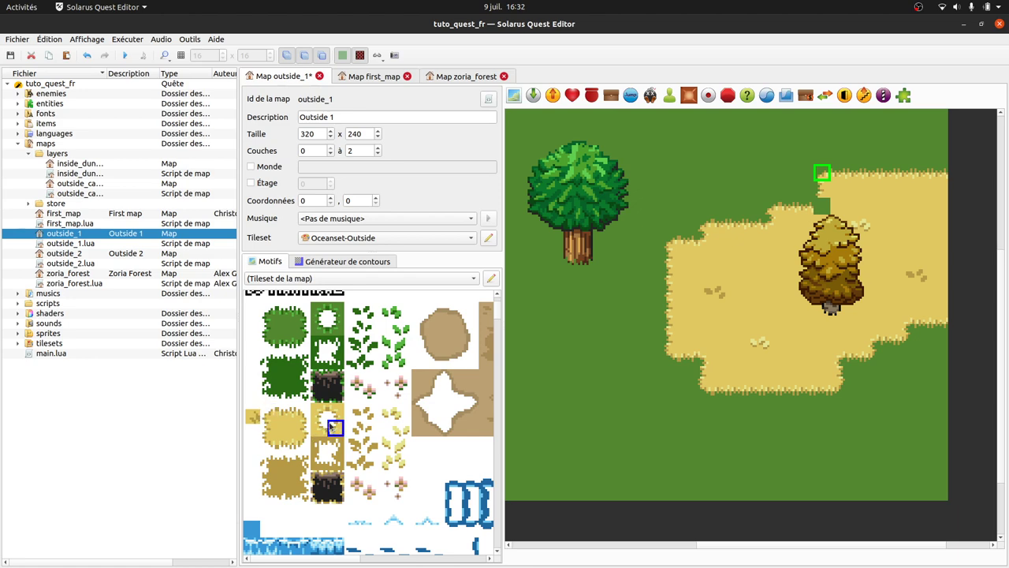
{"action": "left_click", "coordinate": [822, 206]}
Step: Save the outside_1 map and inspect the bordered sand patch up close
{"action": "key", "text": "ctrl+s"}
{"action": "key", "text": "Escape"}
{"action": "scroll", "coordinate": [959, 299], "scroll_direction": "down", "scroll_amount": 1, "text": "ctrl"}
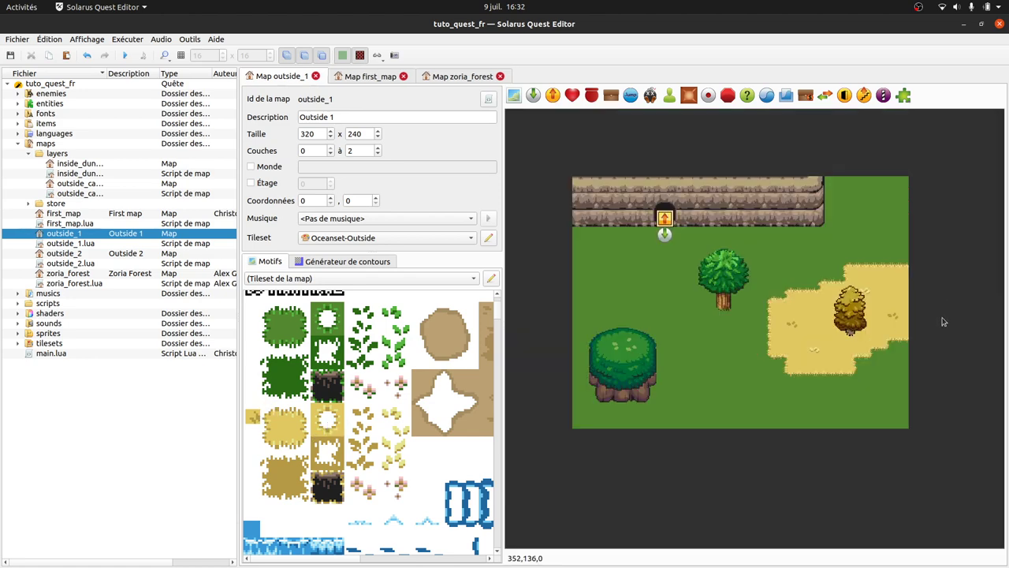
{"action": "scroll", "coordinate": [961, 322], "scroll_direction": "up", "scroll_amount": 1, "text": "ctrl"}
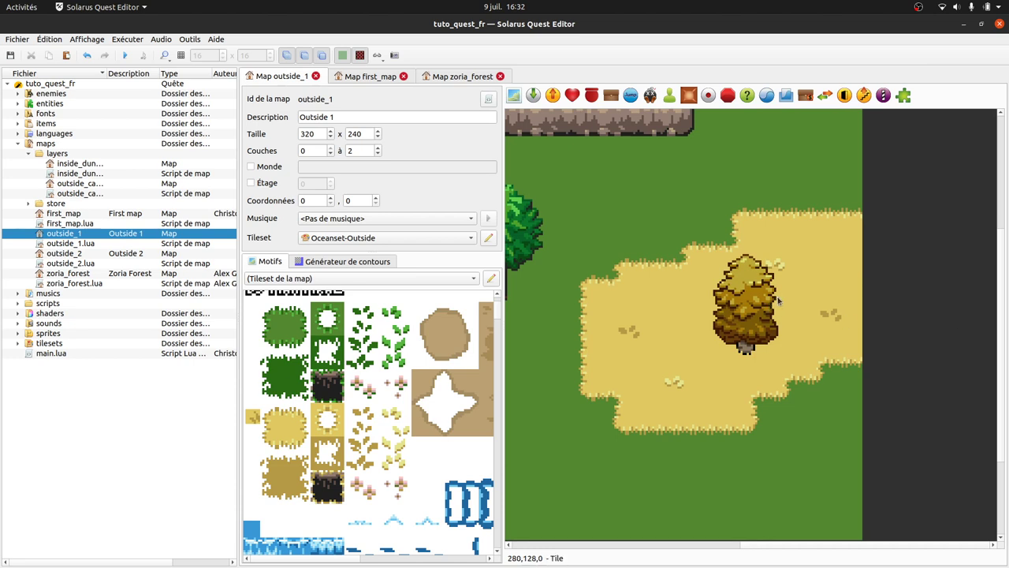
Step: Undo all the hand-placed border and corner tiles, back to the plain sand patch without edges
{"action": "key", "text": "ctrl+z"}
{"action": "key", "text": "ctrl+z"}
{"action": "key", "text": "ctrl+z"}
{"action": "key", "text": "ctrl+z"}
{"action": "key", "text": "ctrl+z"}
{"action": "key", "text": "ctrl+z"}
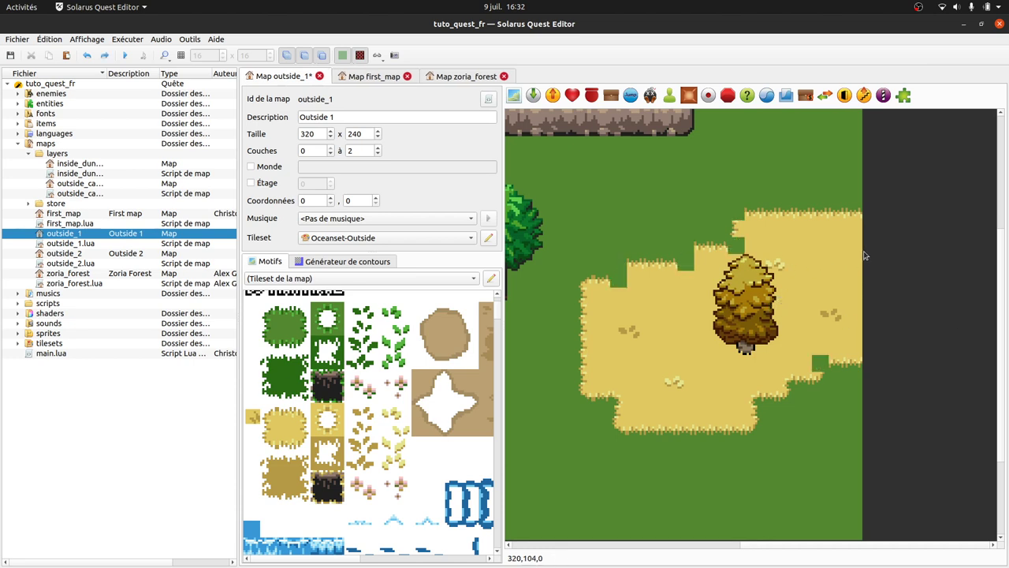
{"action": "key", "text": "ctrl+z"}
{"action": "key", "text": "ctrl+z"}
{"action": "key", "text": "ctrl+z"}
{"action": "key", "text": "ctrl+z"}
{"action": "key", "text": "ctrl+z"}
{"action": "key", "text": "ctrl+z"}
{"action": "key", "text": "ctrl+z"}
{"action": "key", "text": "ctrl+z"}
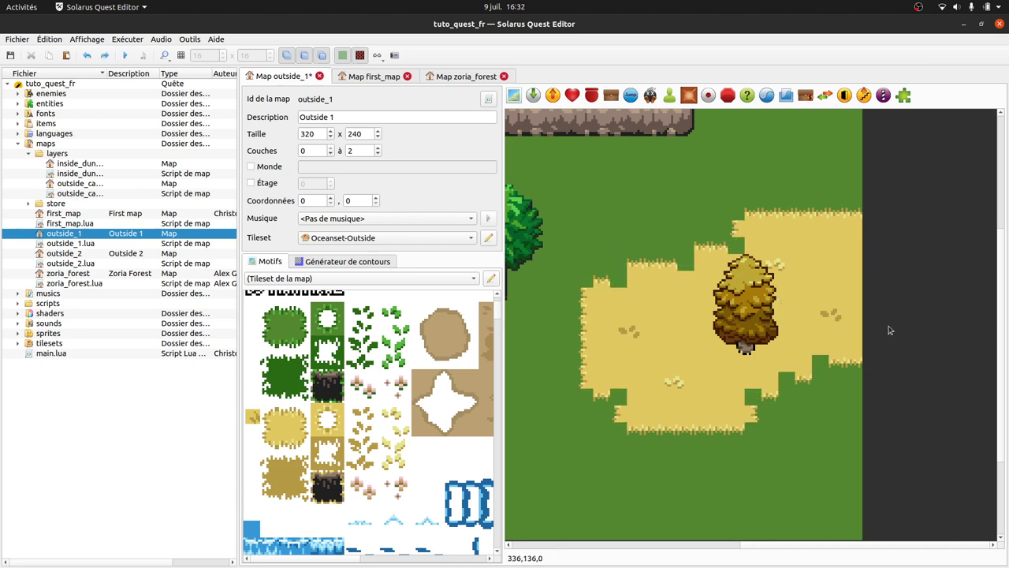
{"action": "key", "text": "ctrl+z"}
{"action": "key", "text": "ctrl+z"}
{"action": "key", "text": "ctrl+z"}
{"action": "key", "text": "ctrl+z"}
{"action": "key", "text": "ctrl+z"}
{"action": "key", "text": "ctrl+z"}
{"action": "key", "text": "ctrl+z"}
{"action": "key", "text": "ctrl+z"}
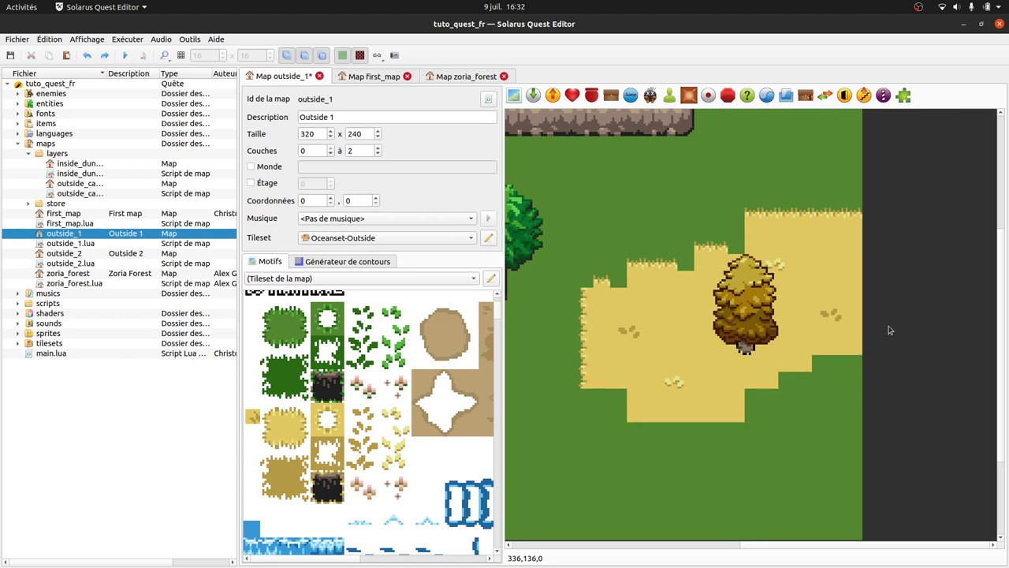
{"action": "key", "text": "ctrl+z"}
{"action": "key", "text": "ctrl+z"}
{"action": "key", "text": "ctrl+z"}
{"action": "key", "text": "ctrl+z"}
{"action": "key", "text": "ctrl+z"}
{"action": "key", "text": "ctrl+z"}
{"action": "key", "text": "ctrl+z"}
{"action": "key", "text": "ctrl+z"}
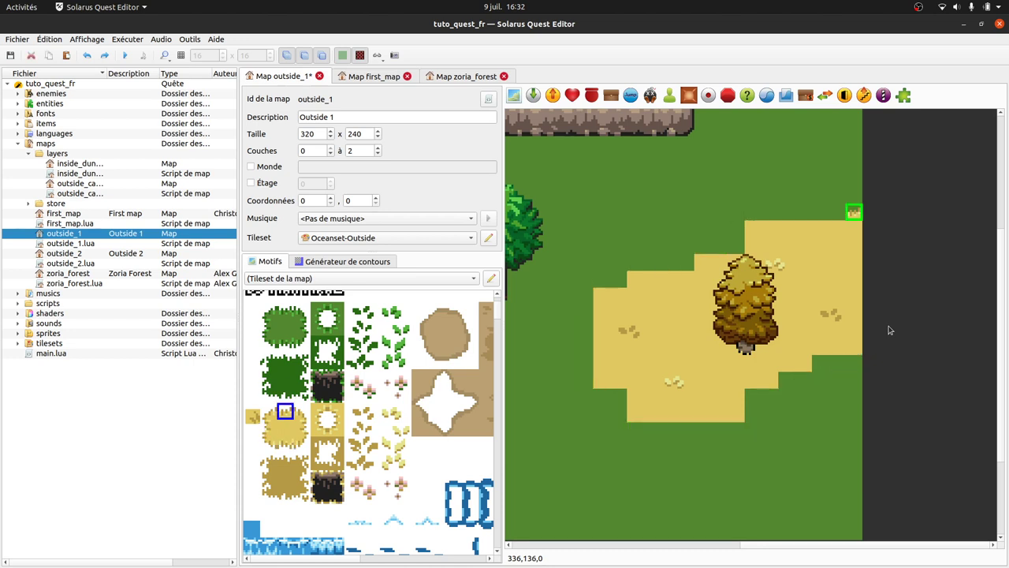
{"action": "key", "text": "ctrl+z"}
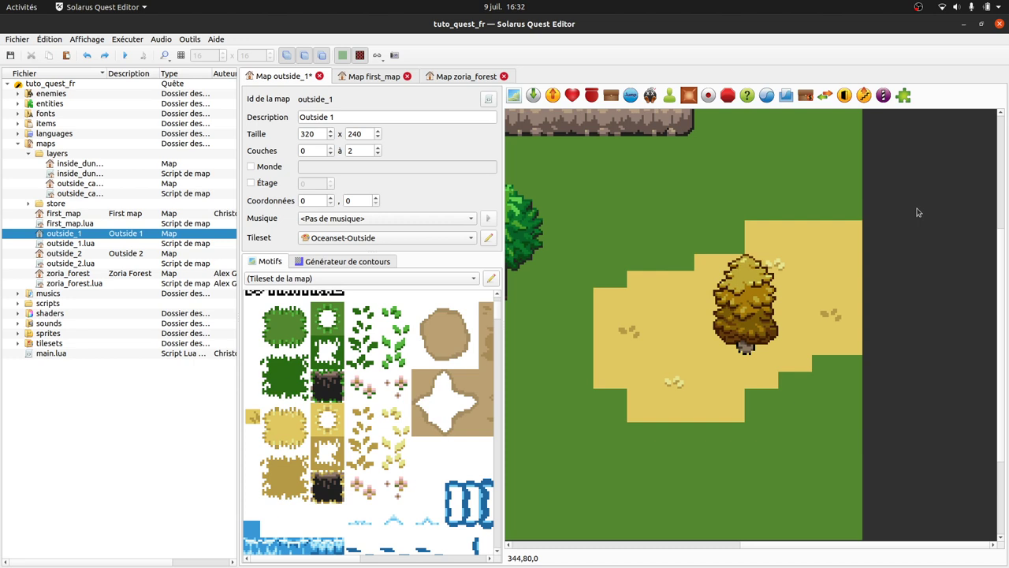
Step: Select the five light sand tiles forming the patch and move them together up by one grid step
{"action": "left_click", "coordinate": [829, 248]}
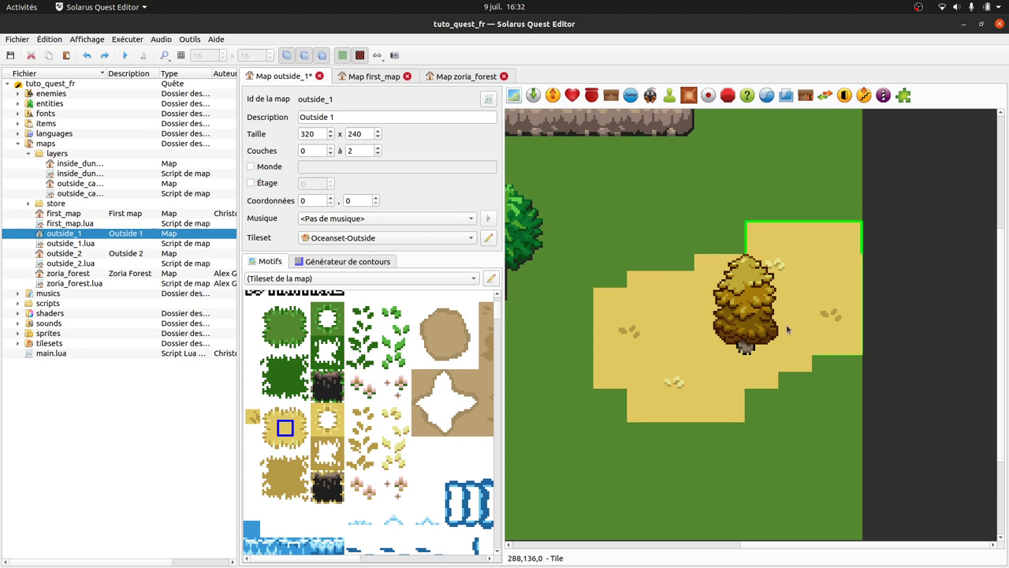
{"action": "left_click", "coordinate": [768, 372], "text": "ctrl"}
{"action": "left_click", "coordinate": [695, 277], "text": "ctrl"}
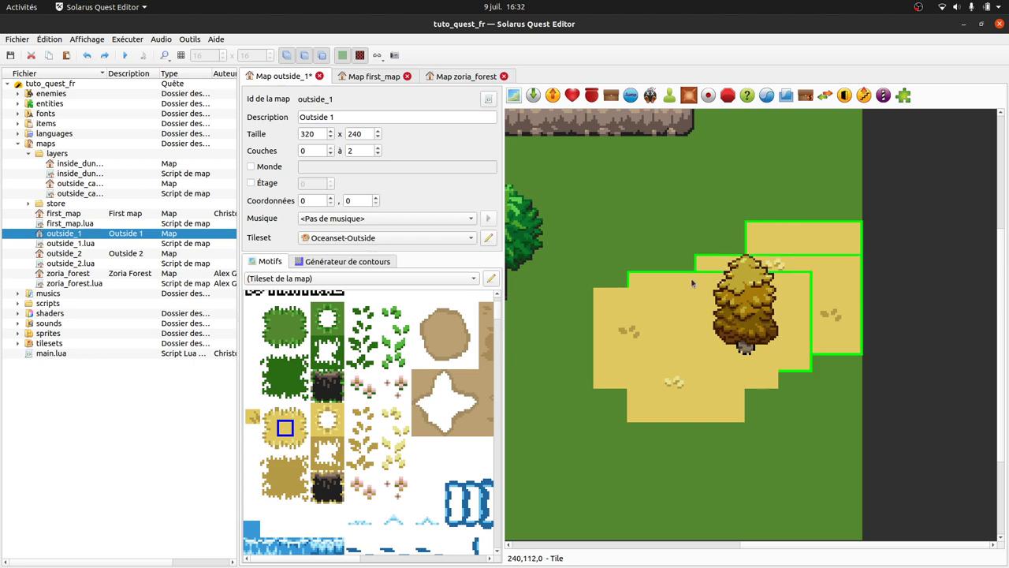
{"action": "left_click", "coordinate": [631, 349], "text": "ctrl"}
{"action": "left_click", "coordinate": [639, 409], "text": "ctrl"}
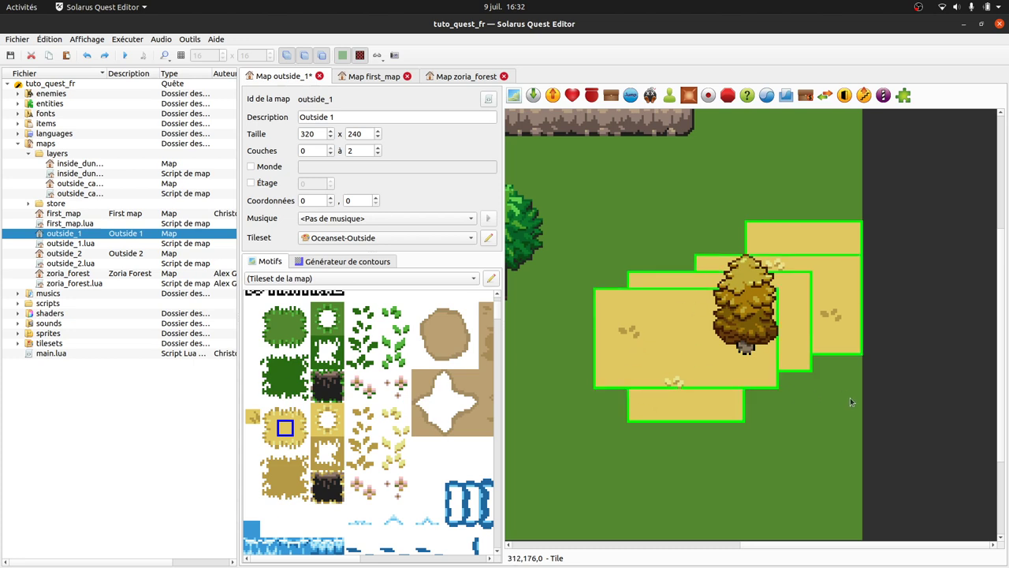
{"action": "mouse_move", "coordinate": [676, 337]}
{"action": "left_mouse_down"}
{"action": "mouse_move", "coordinate": [626, 365]}
{"action": "mouse_move", "coordinate": [676, 357]}
{"action": "mouse_move", "coordinate": [679, 330]}
{"action": "left_mouse_up"}
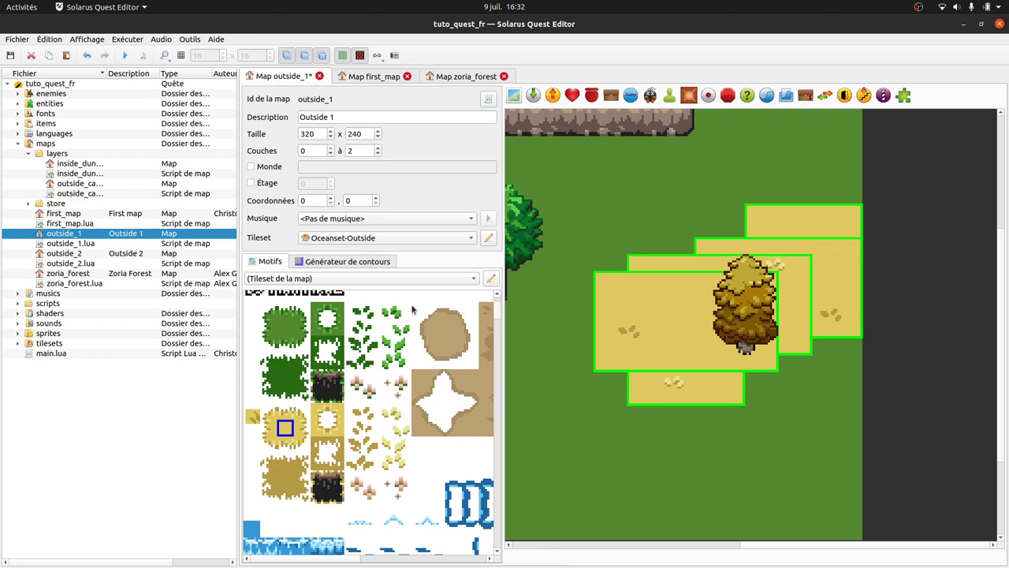
Step: Generate contour tiles around the selected sand tiles with the grass_yellow_light_edges contour from the map's tileset
{"action": "left_click", "coordinate": [323, 263]}
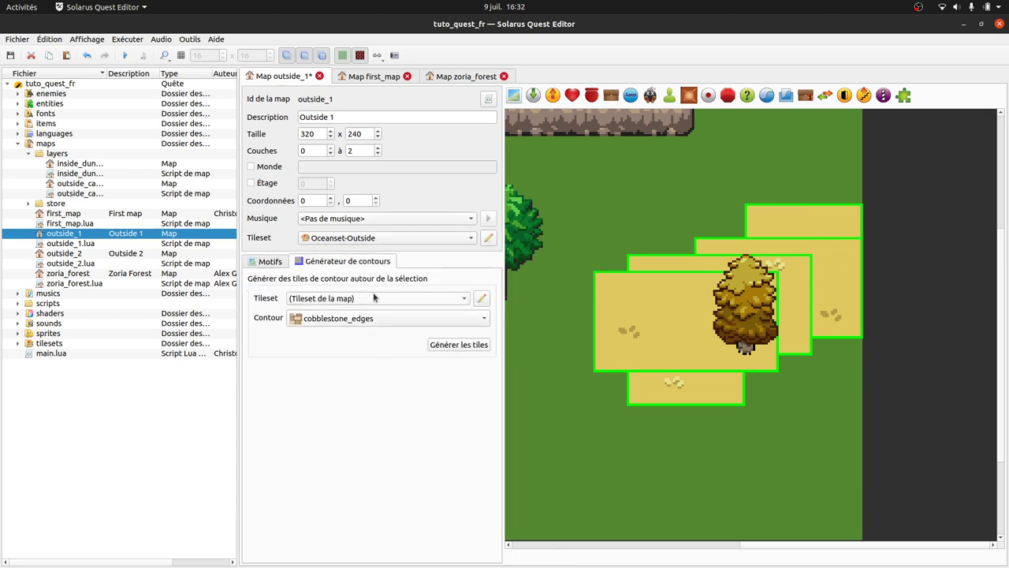
{"action": "left_click", "coordinate": [409, 317]}
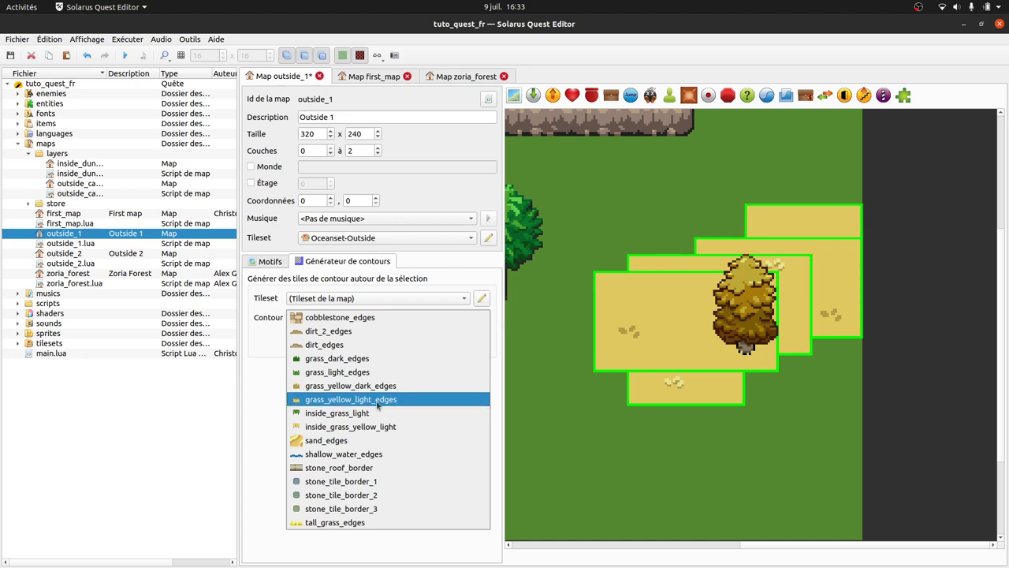
{"action": "left_click", "coordinate": [406, 401]}
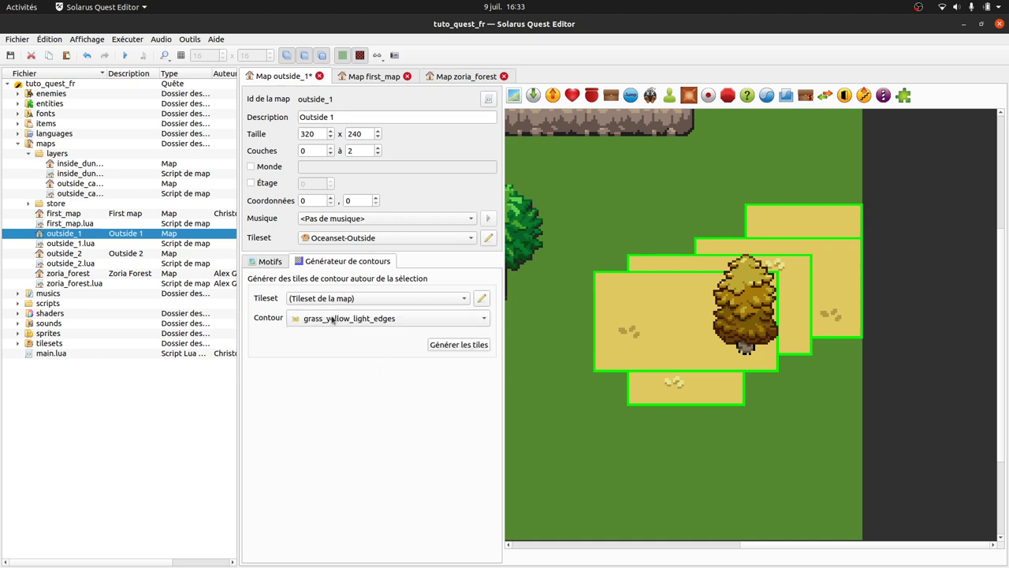
{"action": "left_click", "coordinate": [459, 345]}
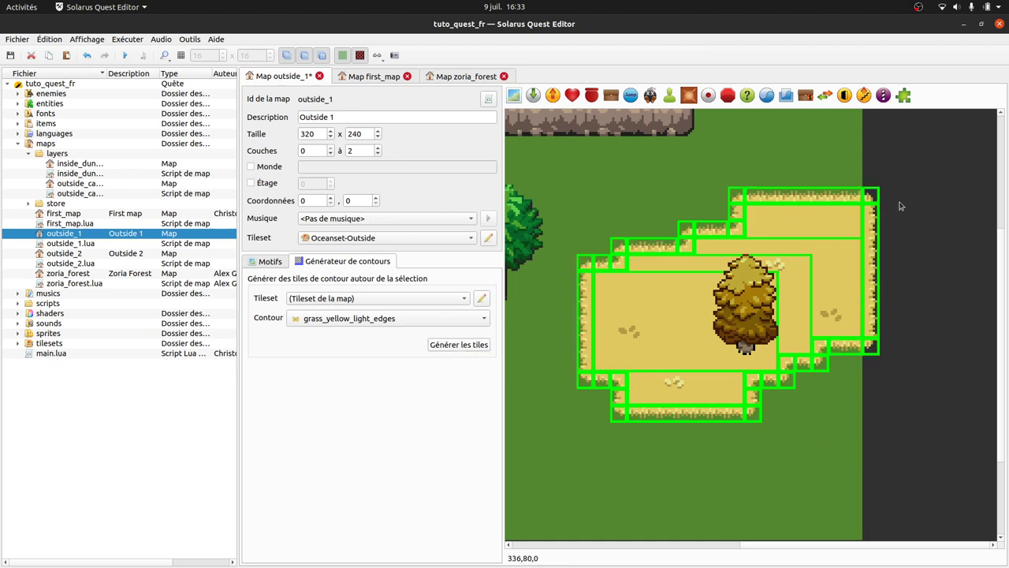
{"action": "left_click", "coordinate": [918, 289]}
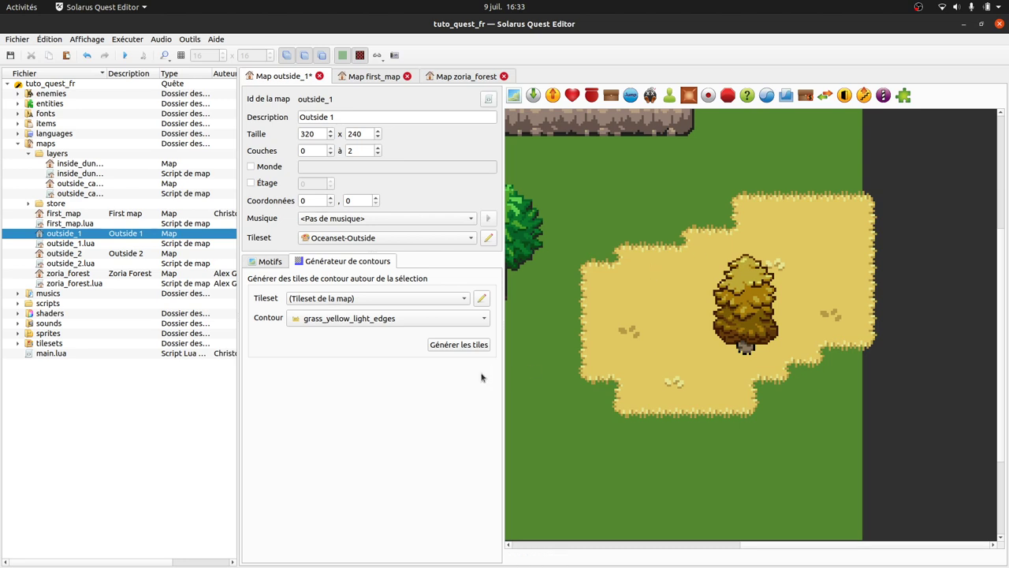
Step: Select individual generated tiles along the sand patch's upper-left edge to examine how the border is built
{"action": "left_click", "coordinate": [773, 197]}
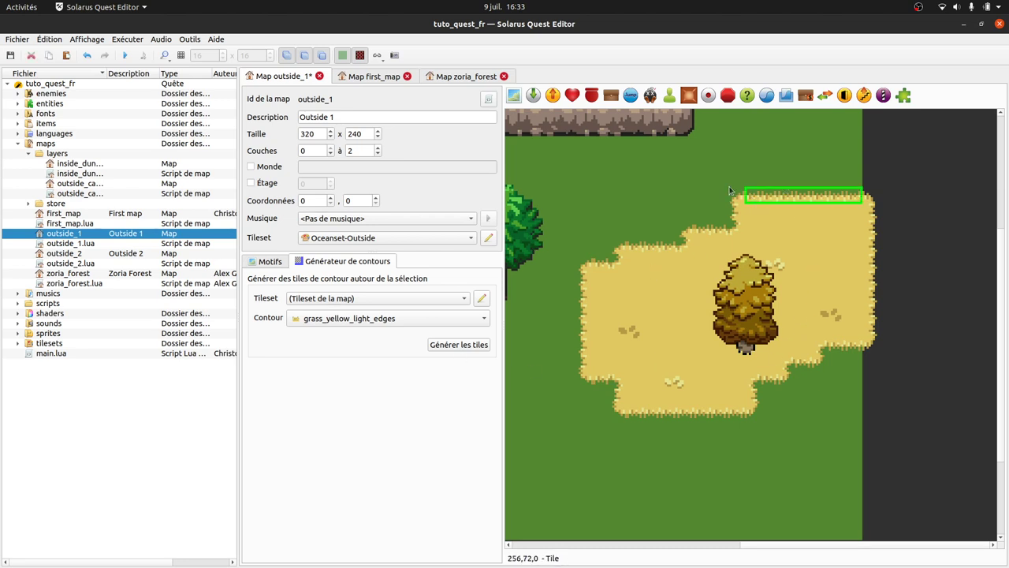
{"action": "left_click", "coordinate": [737, 197], "text": "ctrl"}
{"action": "left_click", "coordinate": [736, 213], "text": "ctrl"}
{"action": "left_click", "coordinate": [736, 229], "text": "ctrl"}
{"action": "left_click", "coordinate": [712, 229], "text": "ctrl"}
{"action": "left_click", "coordinate": [765, 231]}
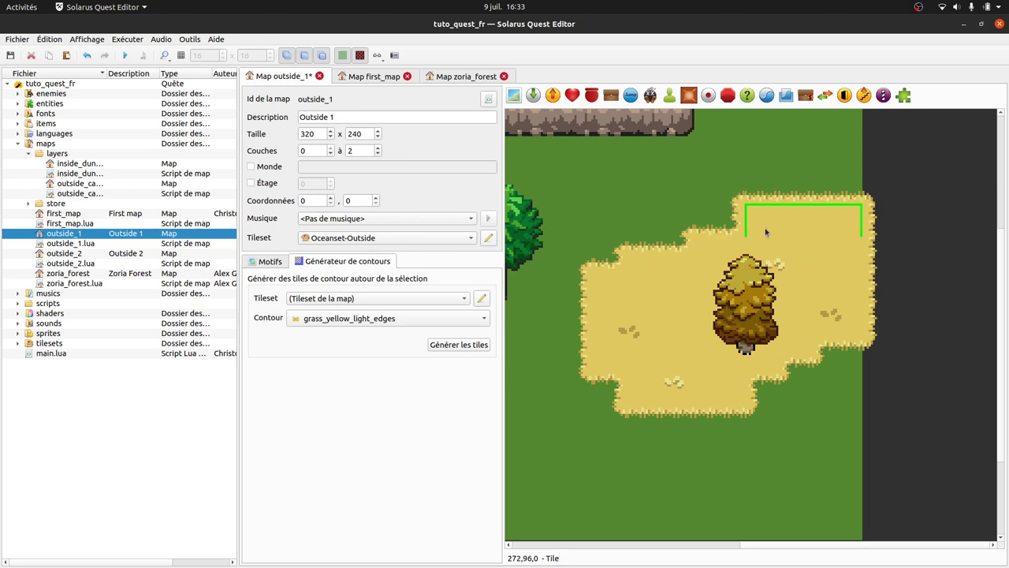
Step: Select the top and upper-left border tiles together and move them up and to the left, away from the sand patch
{"action": "left_click", "coordinate": [739, 198]}
{"action": "left_click", "coordinate": [736, 219], "text": "ctrl"}
{"action": "left_click", "coordinate": [713, 228], "text": "ctrl"}
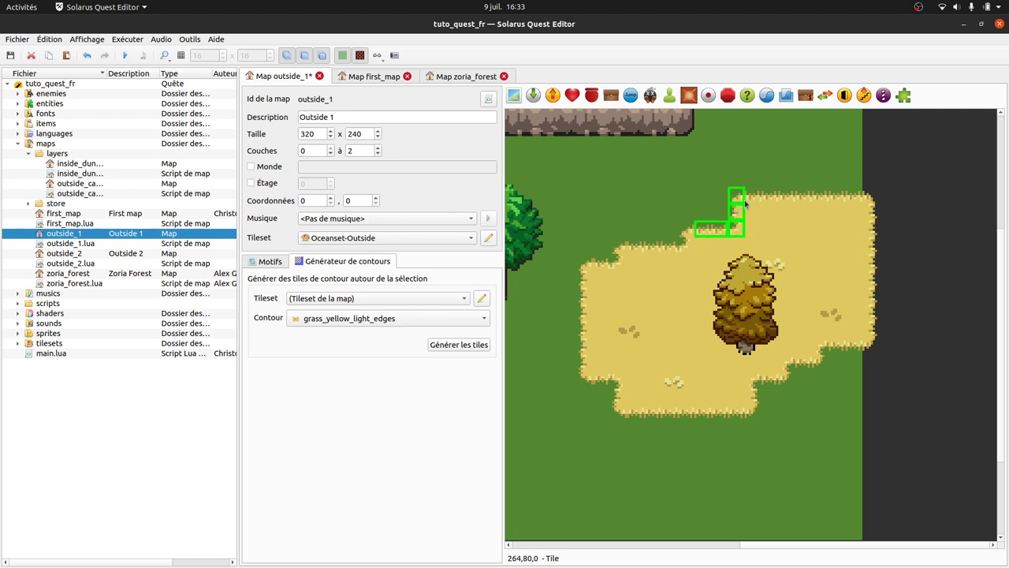
{"action": "left_click", "coordinate": [763, 197], "text": "ctrl"}
{"action": "left_click_drag", "start_coordinate": [763, 197], "coordinate": [747, 164]}
{"action": "left_click", "coordinate": [771, 179]}
{"action": "left_click", "coordinate": [771, 232]}
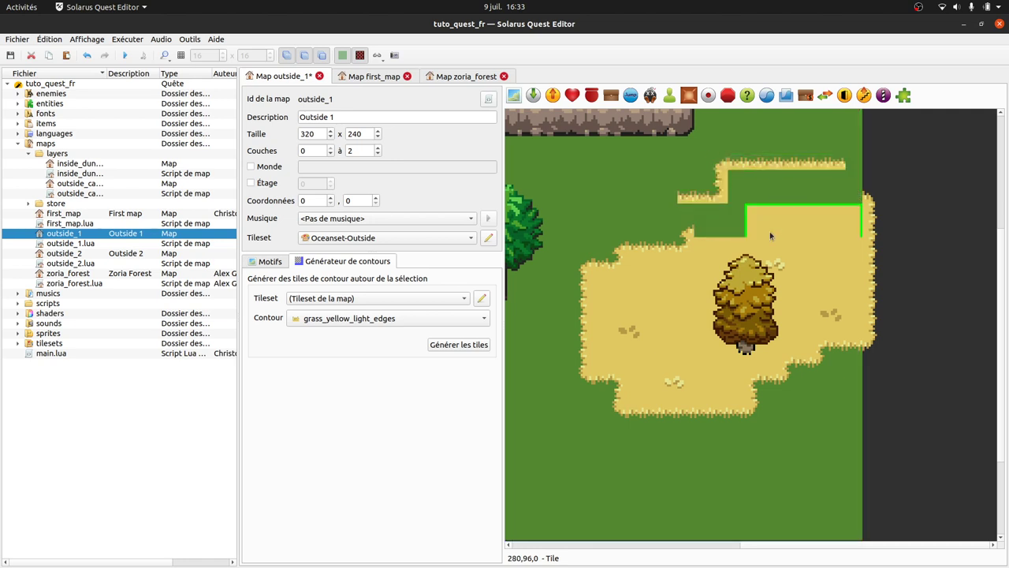
Step: Undo the changes to the upper-left border tiles so they sit against the sand patch again
{"action": "key", "text": "r"}
{"action": "key", "text": "ctrl+z"}
{"action": "key", "text": "ctrl+z"}
{"action": "key", "text": "ctrl+z"}
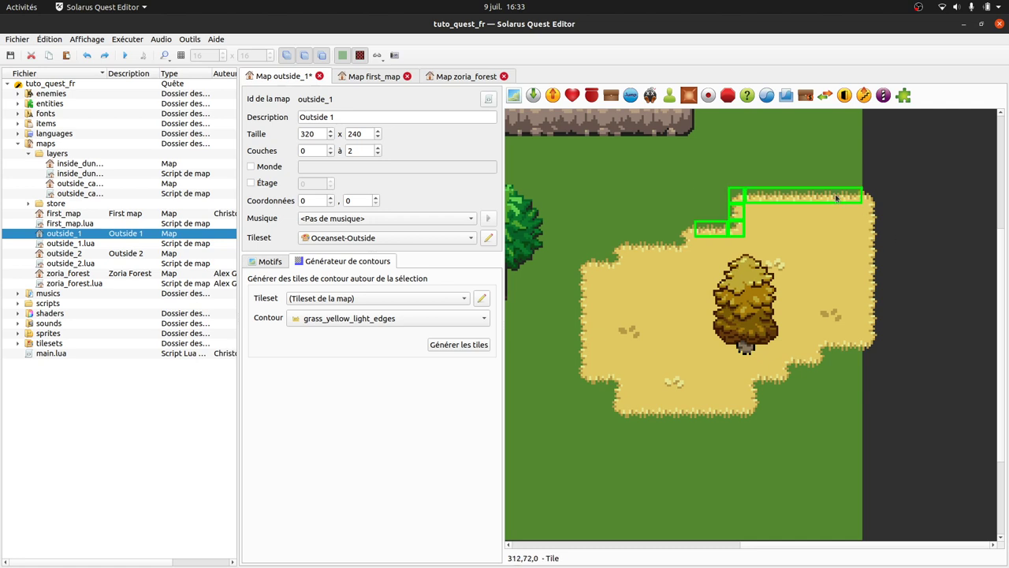
{"action": "key", "text": "ctrl+z"}
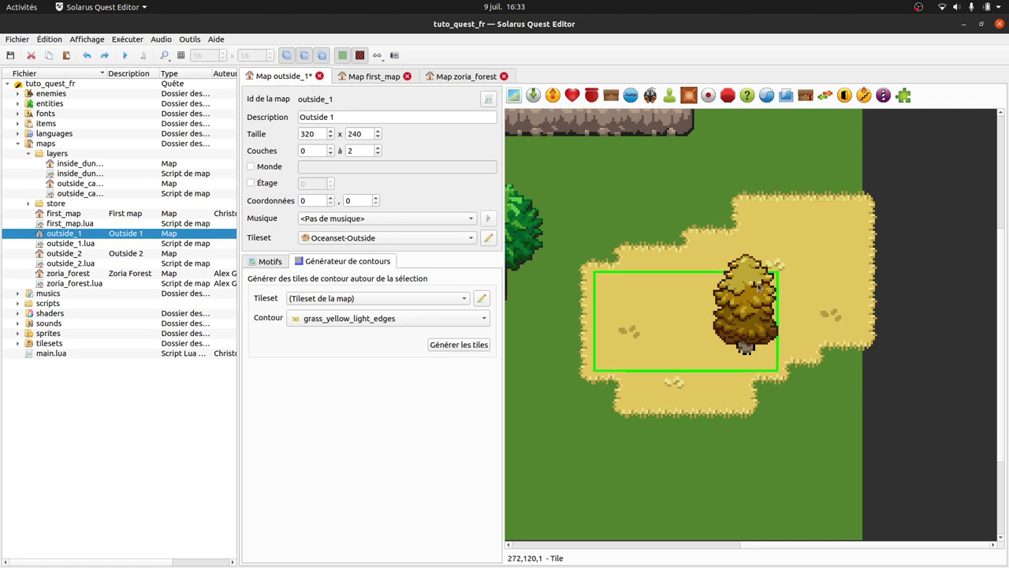
Step: Try resizing the large central sand tile narrower and back to its full width
{"action": "key", "text": "r"}
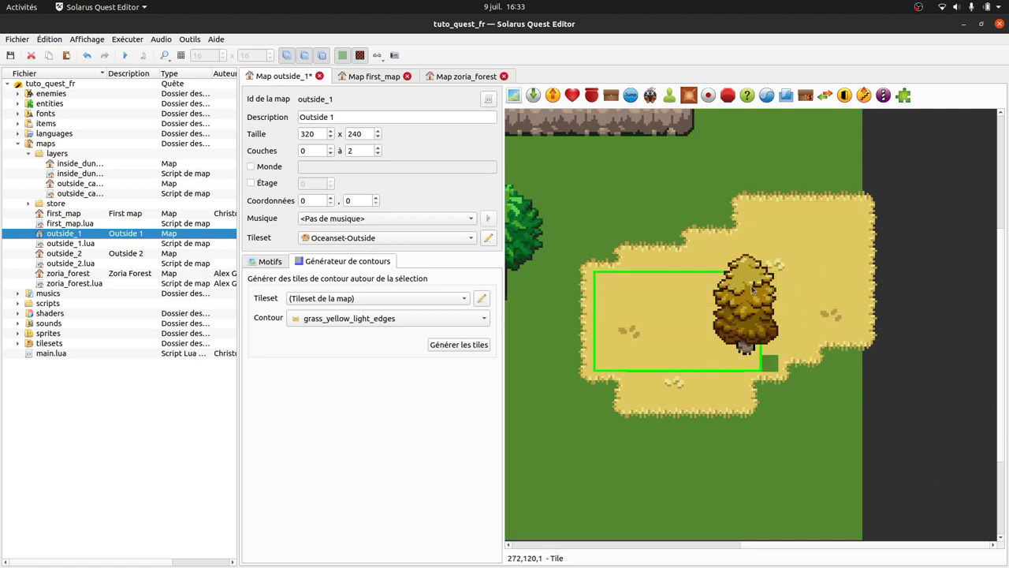
{"action": "left_click_drag", "start_coordinate": [753, 290], "coordinate": [769, 289]}
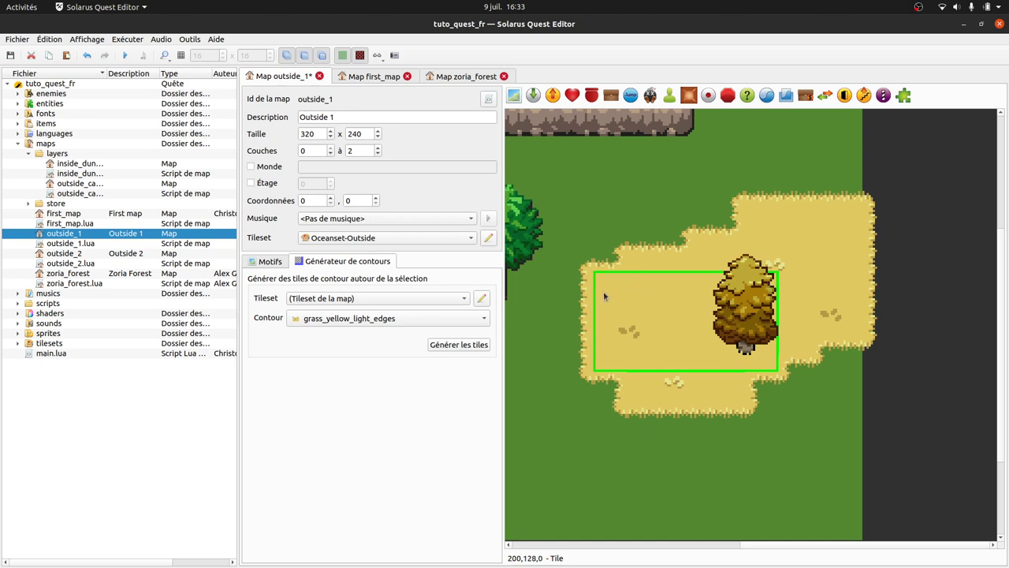
{"action": "left_click", "coordinate": [580, 289]}
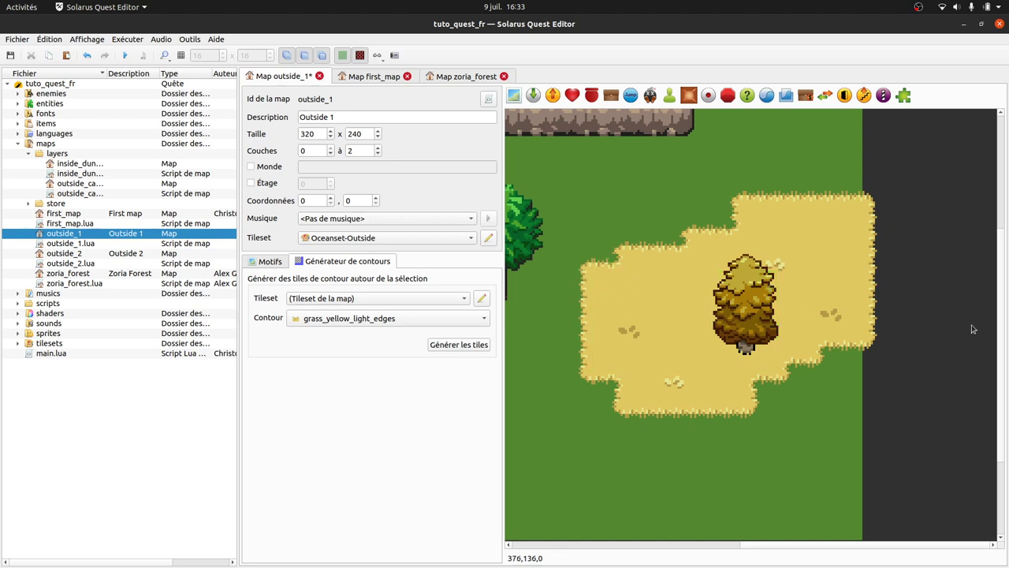
Step: Delete the generated border tiles that overhang the map's right edge
{"action": "left_click_drag", "start_coordinate": [930, 158], "coordinate": [875, 472]}
{"action": "key", "text": "Delete"}
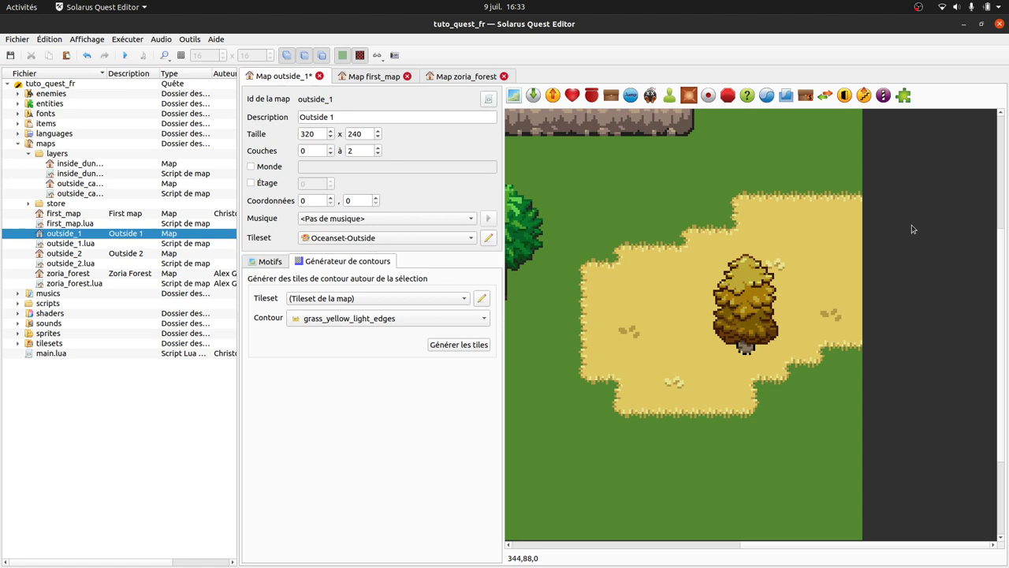
Step: Undo the border deletion, the tile resizing and the contour generation, back to the plain sand patch
{"action": "key", "text": "ctrl+z"}
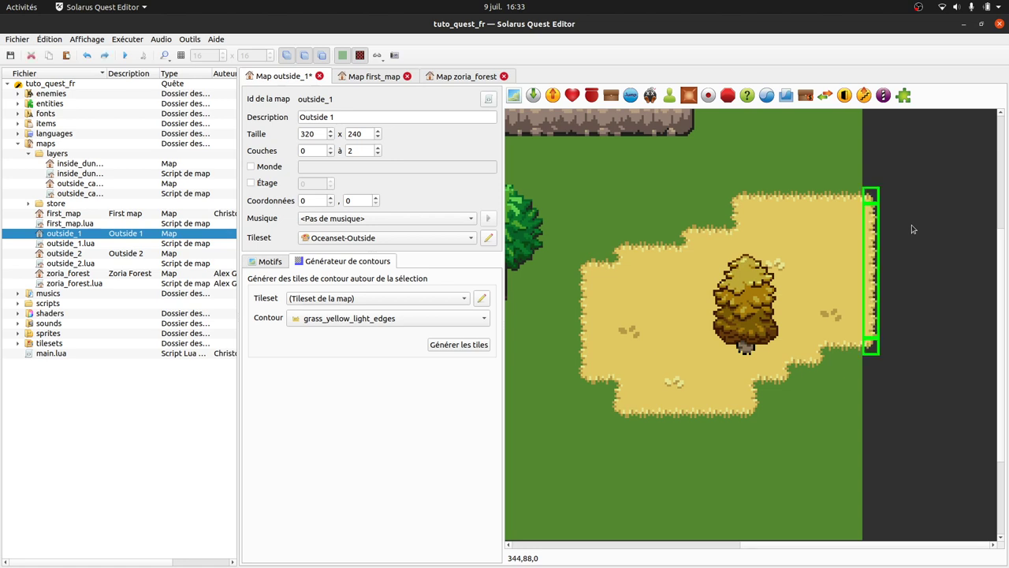
{"action": "key", "text": "ctrl+z"}
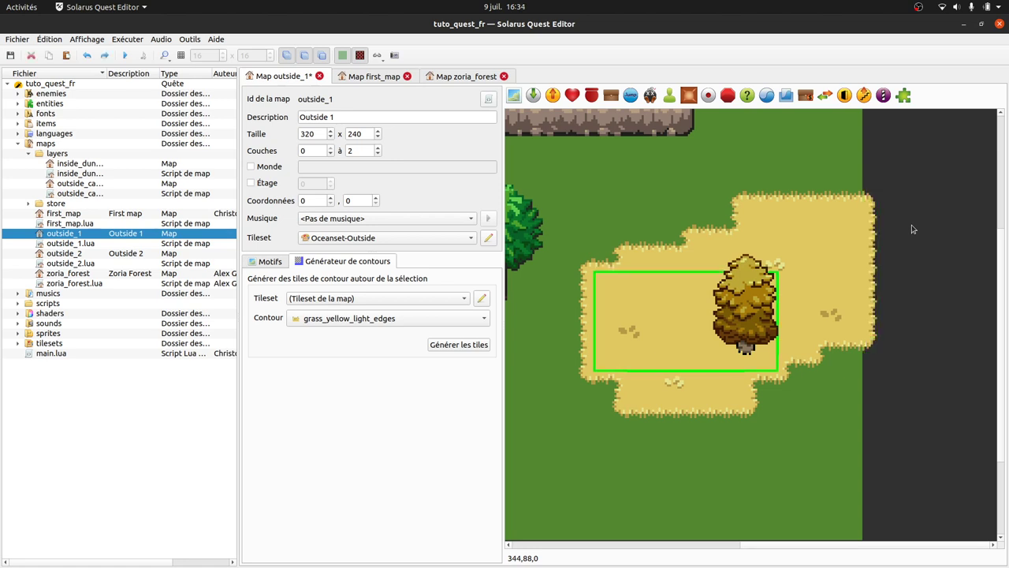
{"action": "key", "text": "ctrl+z"}
{"action": "key", "text": "ctrl+z"}
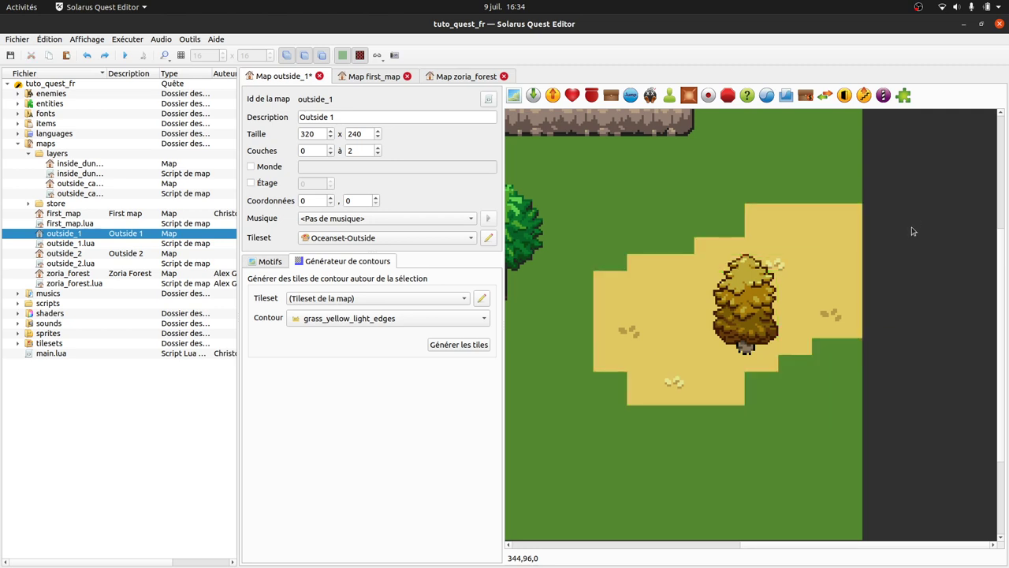
Step: Duplicate the bottom sand tile below the patch and resize the copy into a narrow vertical strip joining it
{"action": "left_click", "coordinate": [709, 398]}
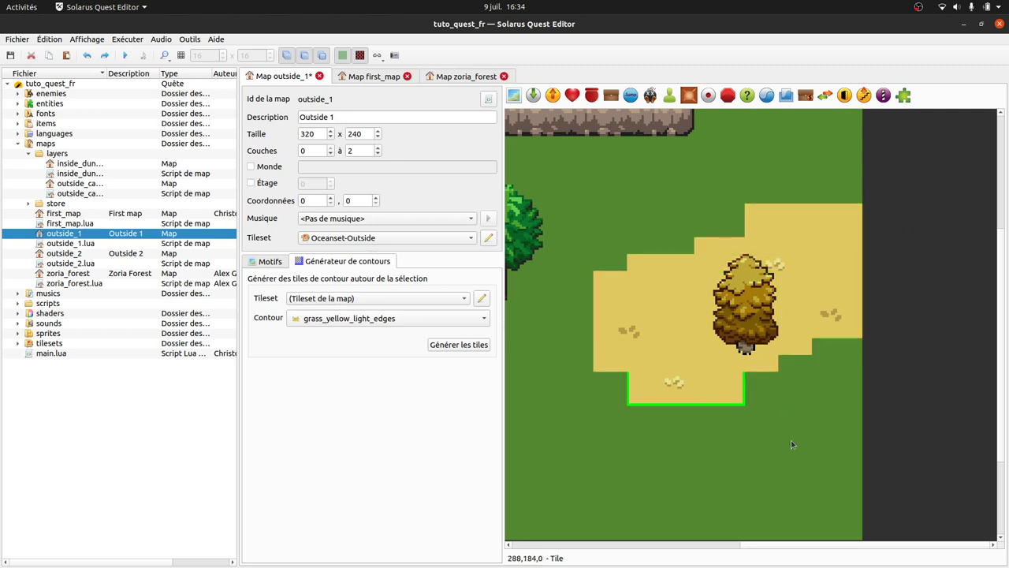
{"action": "key", "text": "ctrl+v"}
{"action": "left_click", "coordinate": [703, 461]}
{"action": "key", "text": "r"}
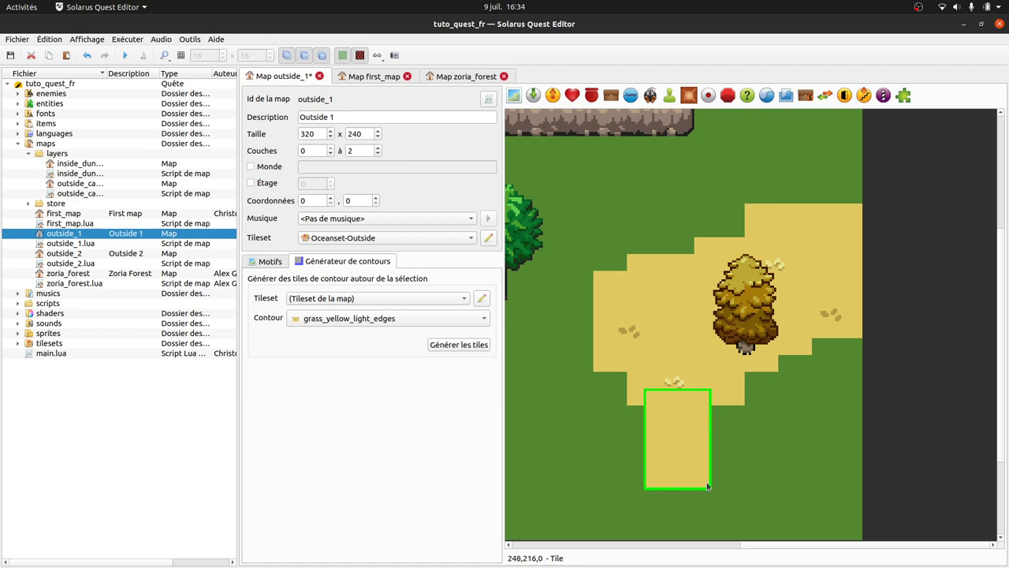
Step: Generate the grass_yellow_light_edges contour around the whole extended sand patch and delete the border tiles beyond the map's right edge
{"action": "left_click_drag", "start_coordinate": [917, 181], "coordinate": [567, 524]}
{"action": "left_click", "coordinate": [458, 345]}
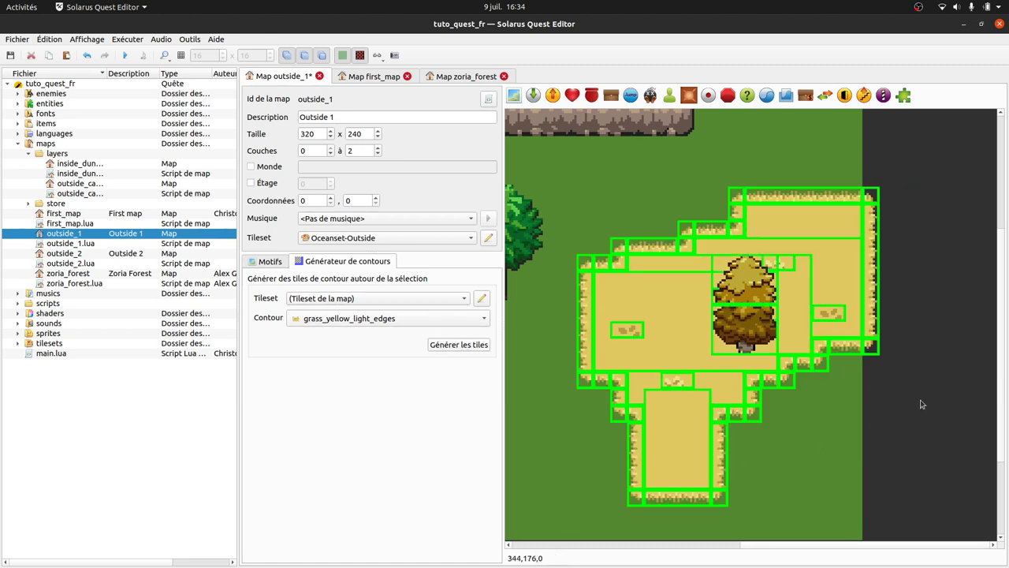
{"action": "left_click_drag", "start_coordinate": [941, 403], "coordinate": [861, 172]}
{"action": "key", "text": "Delete"}
{"action": "scroll", "coordinate": [907, 419], "scroll_direction": "down", "scroll_amount": 1}
{"action": "scroll", "coordinate": [909, 416], "scroll_direction": "up", "scroll_amount": 1}
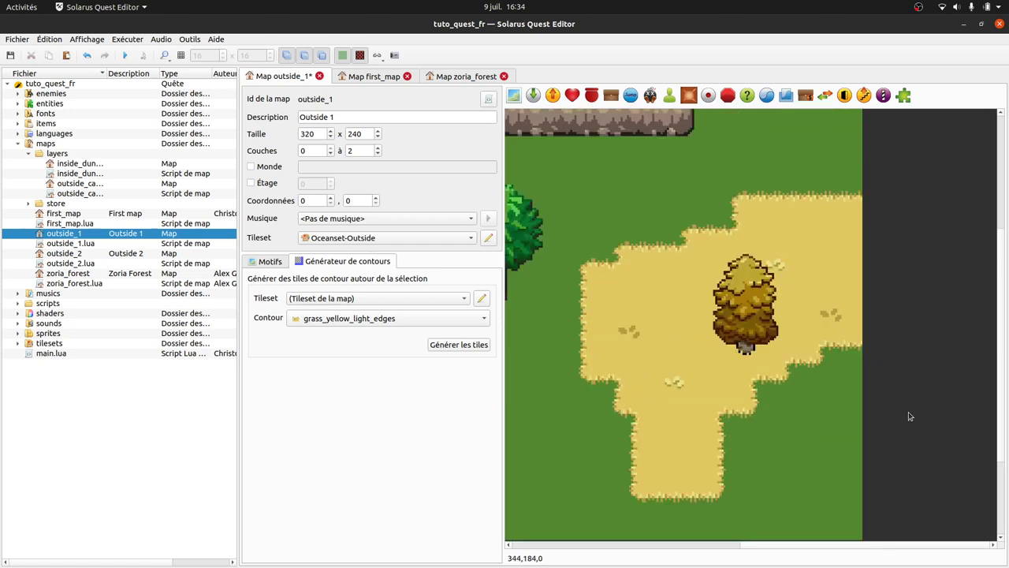